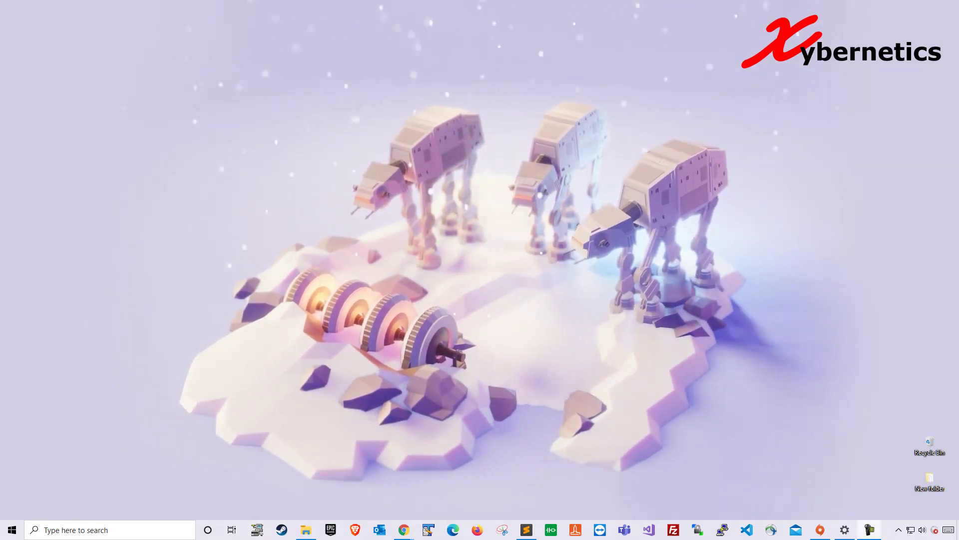
# - Launch Outlook, view the Trash folder, and check the Office Account details before returning to mail
pyautogui.click(380, 530)
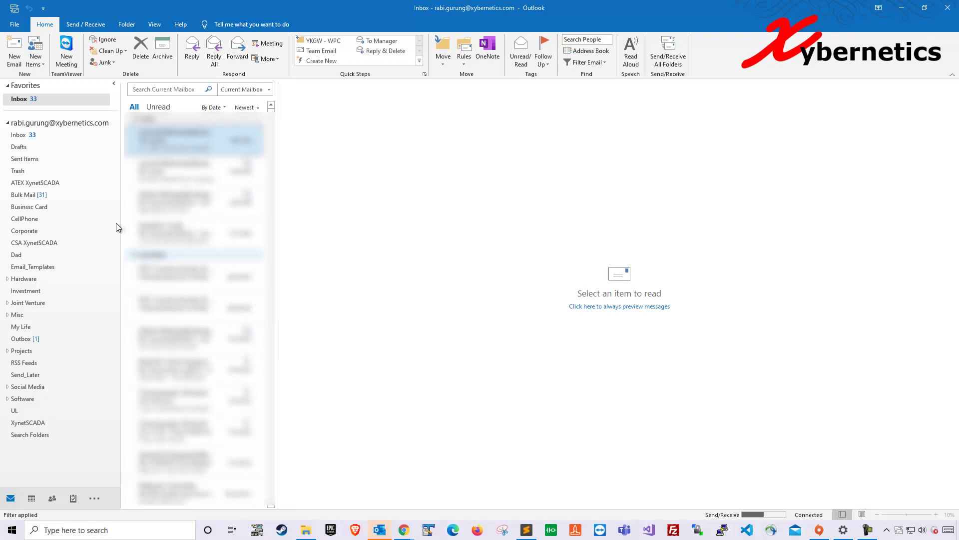
pyautogui.click(29, 172)
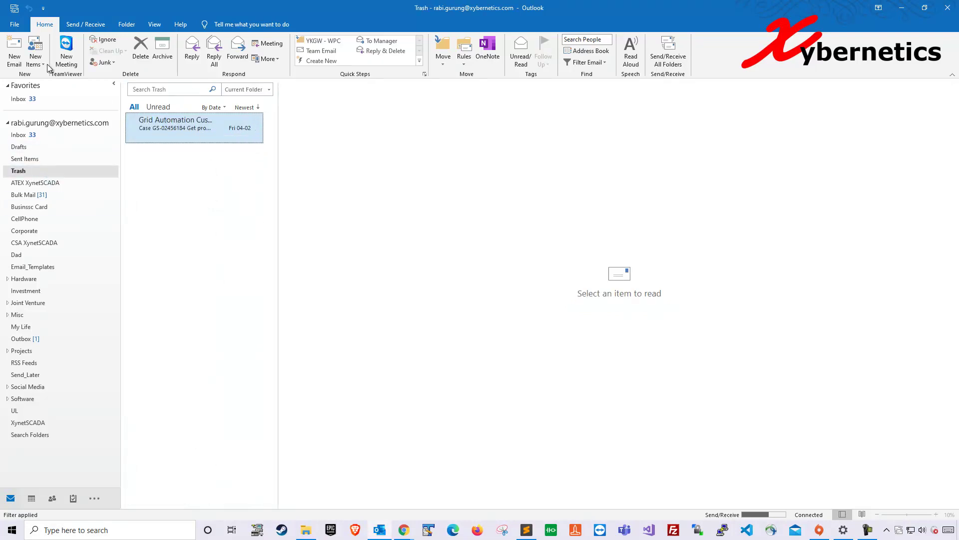
pyautogui.click(15, 24)
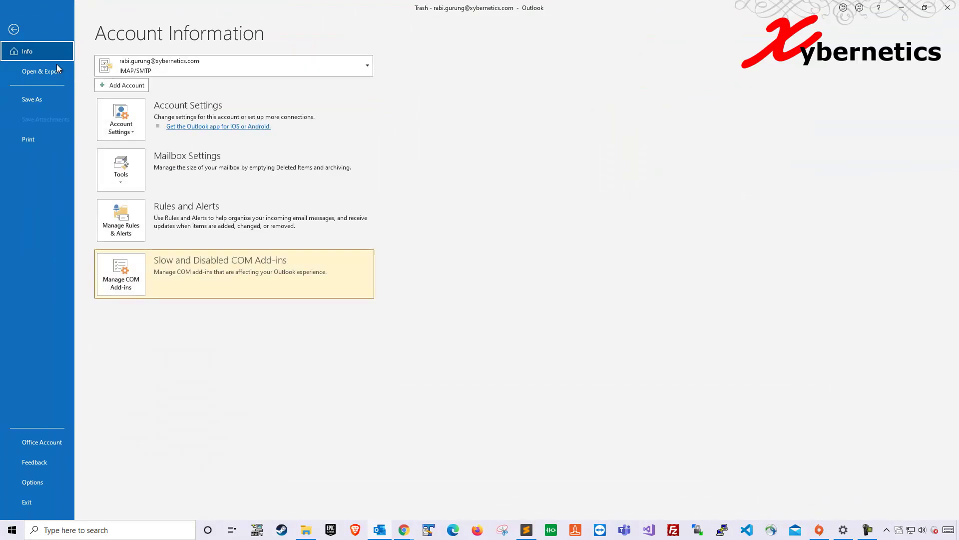
pyautogui.click(60, 441)
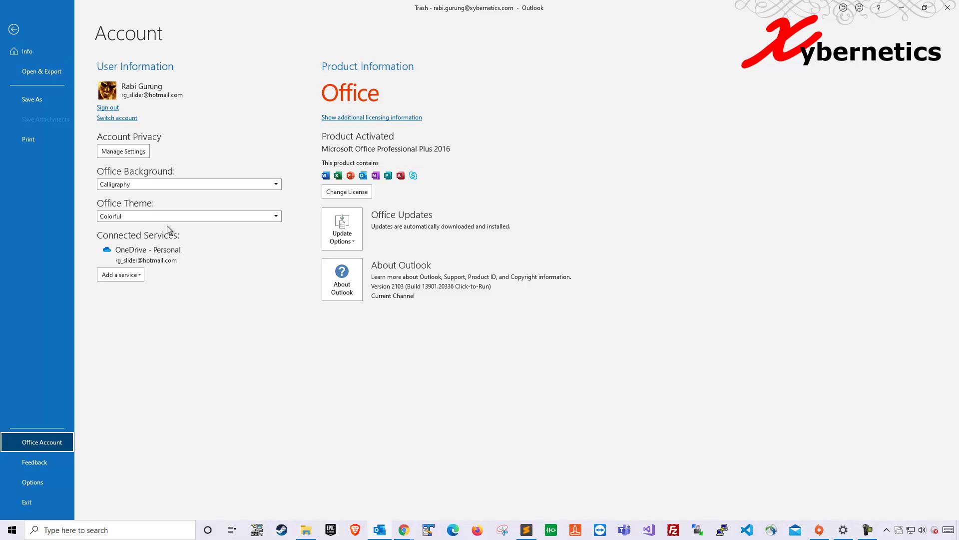
pyautogui.click(13, 29)
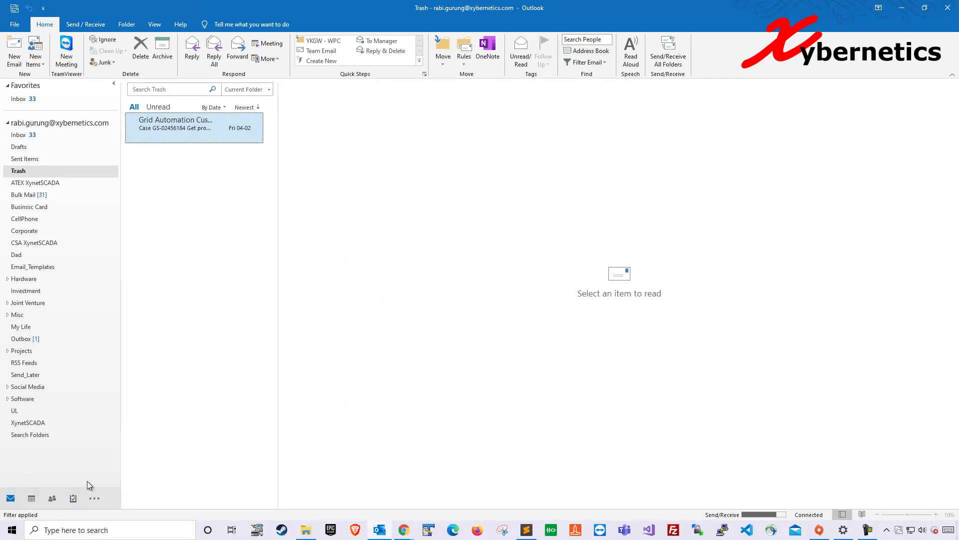
pyautogui.click(8, 124)
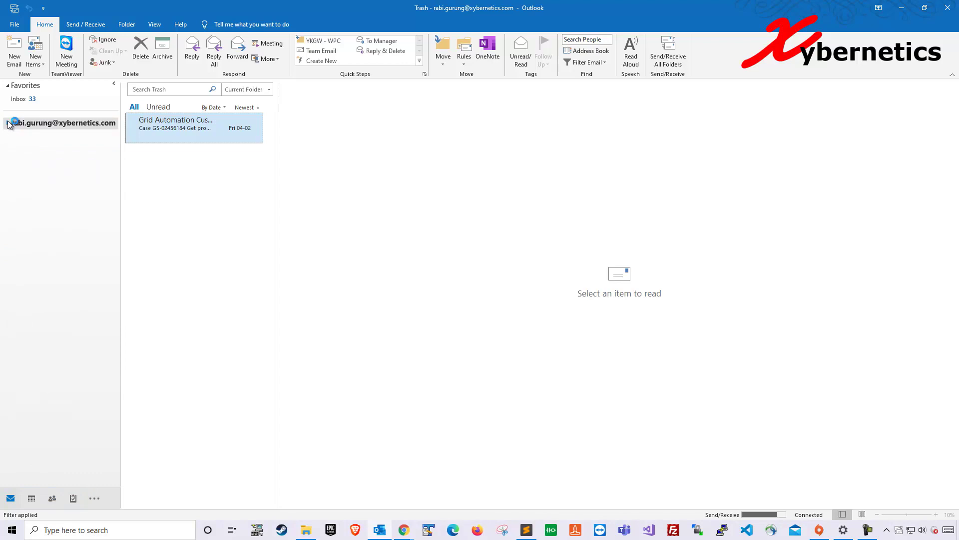
pyautogui.click(8, 125)
pyautogui.click(35, 171)
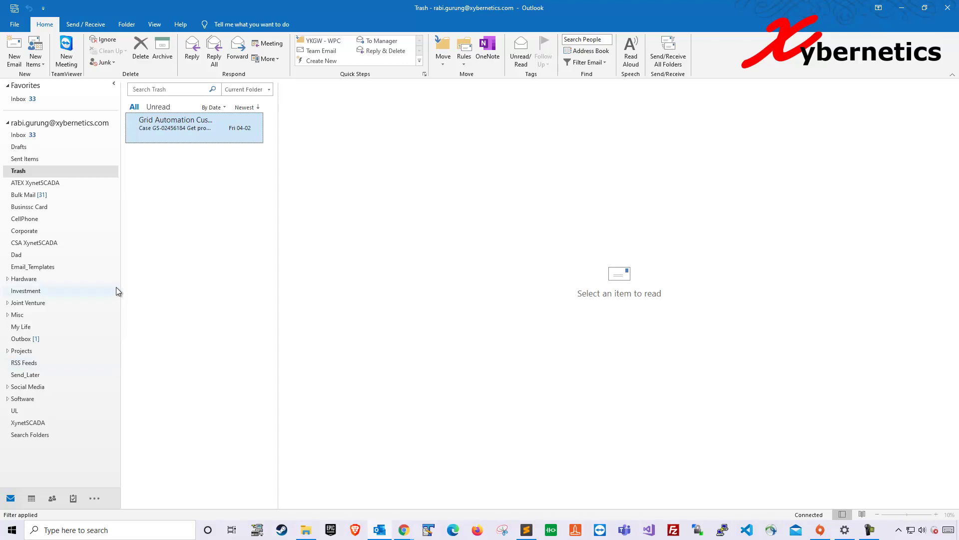
# - Open Account Settings on the Data Files tab and select the account's .ost entry
pyautogui.click(19, 24)
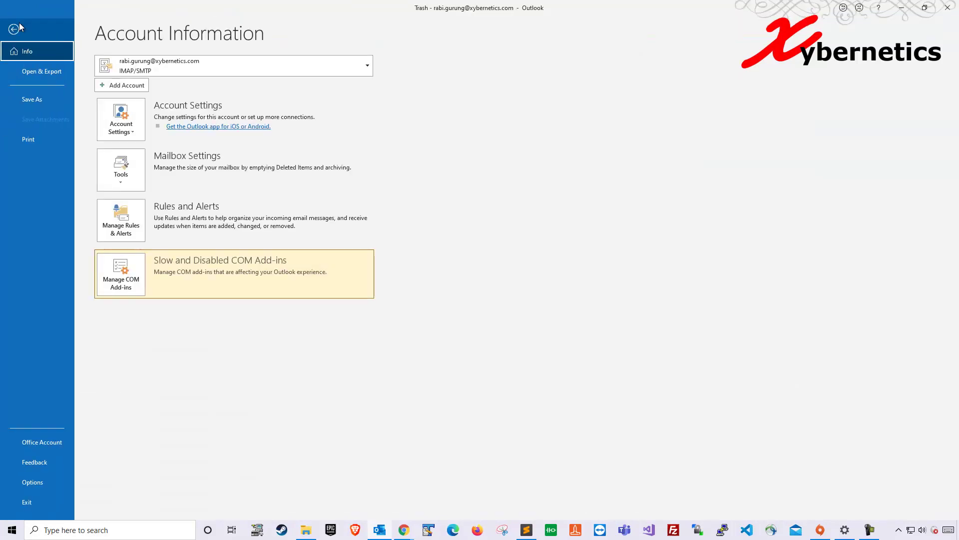
pyautogui.click(129, 135)
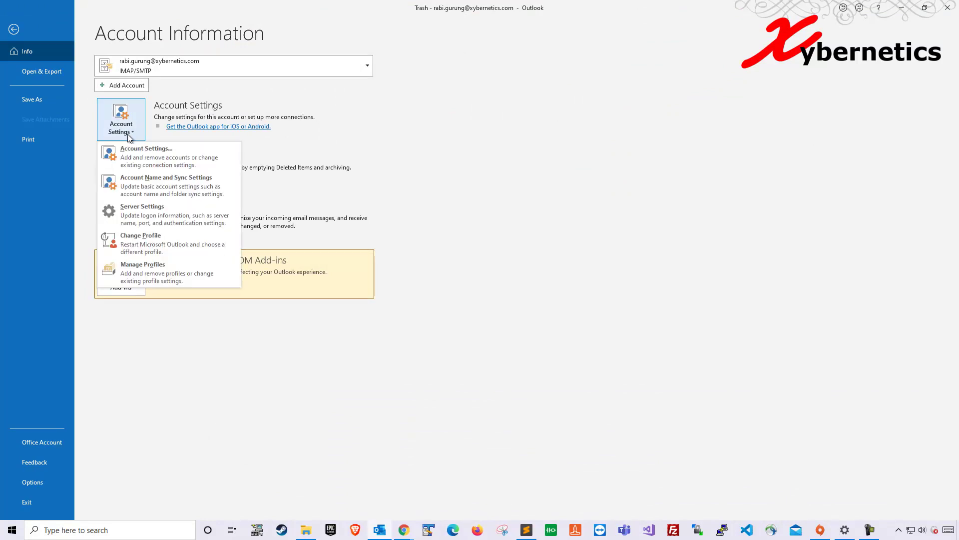
pyautogui.click(134, 158)
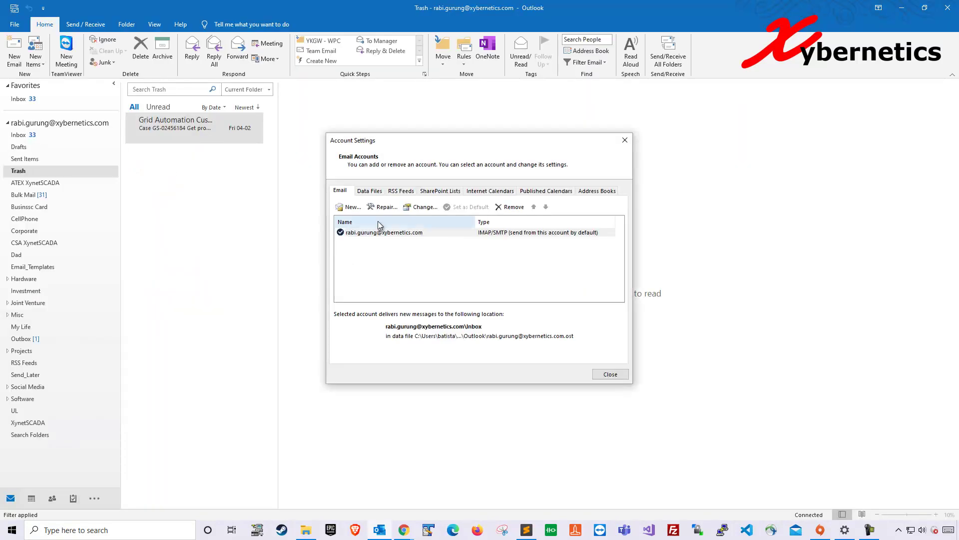
pyautogui.click(372, 191)
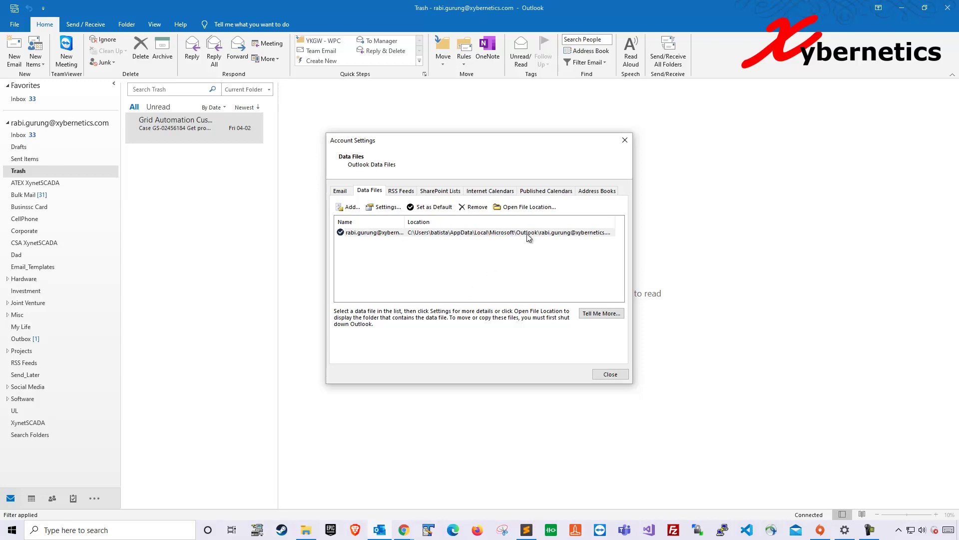
pyautogui.click(374, 232)
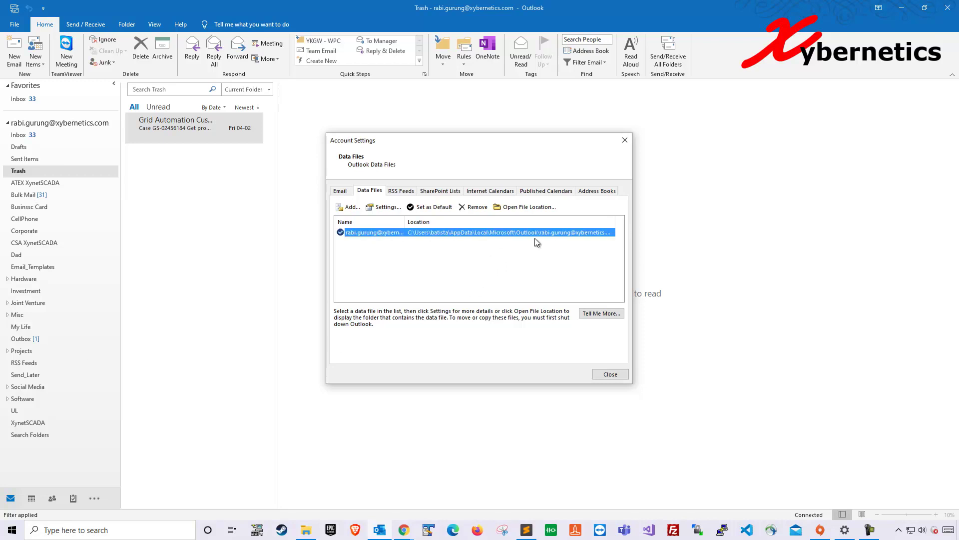
pyautogui.click(529, 207)
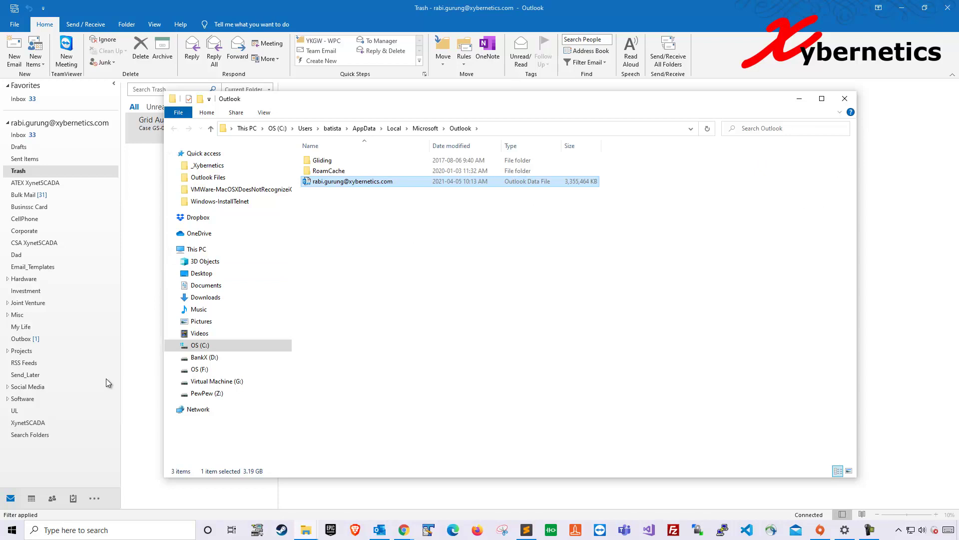
pyautogui.click(852, 101)
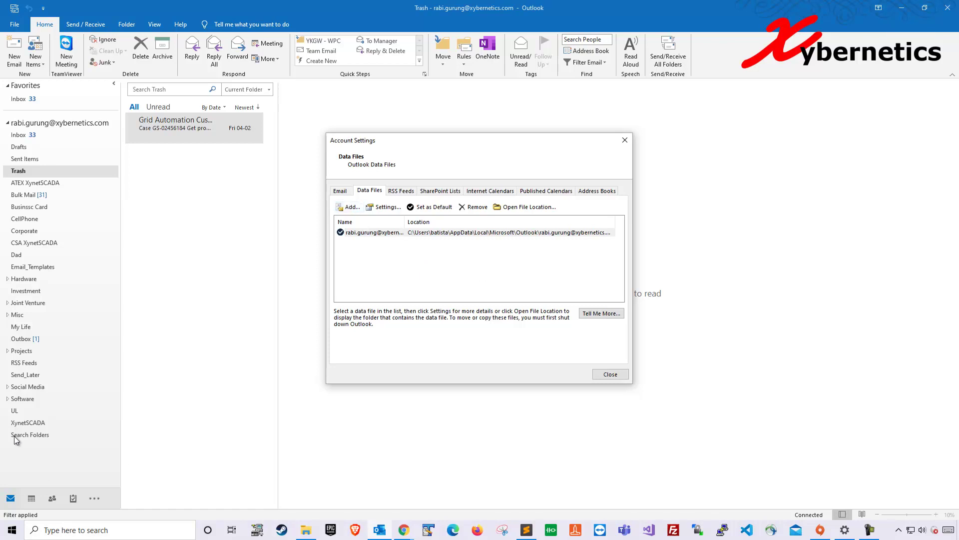
# - Add a new Outlook data file named XynetDemo and select it in the list
pyautogui.click(351, 207)
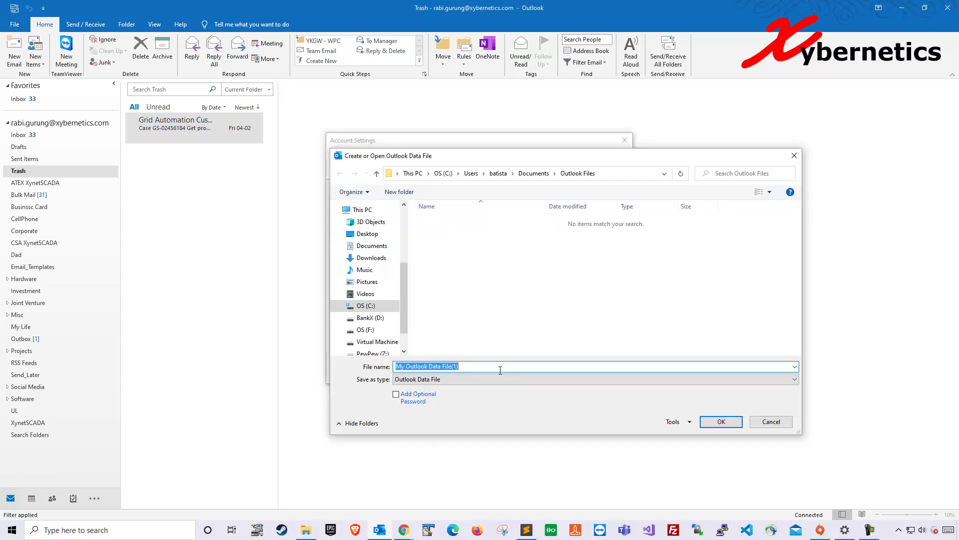
pyautogui.write('XynetDemo')
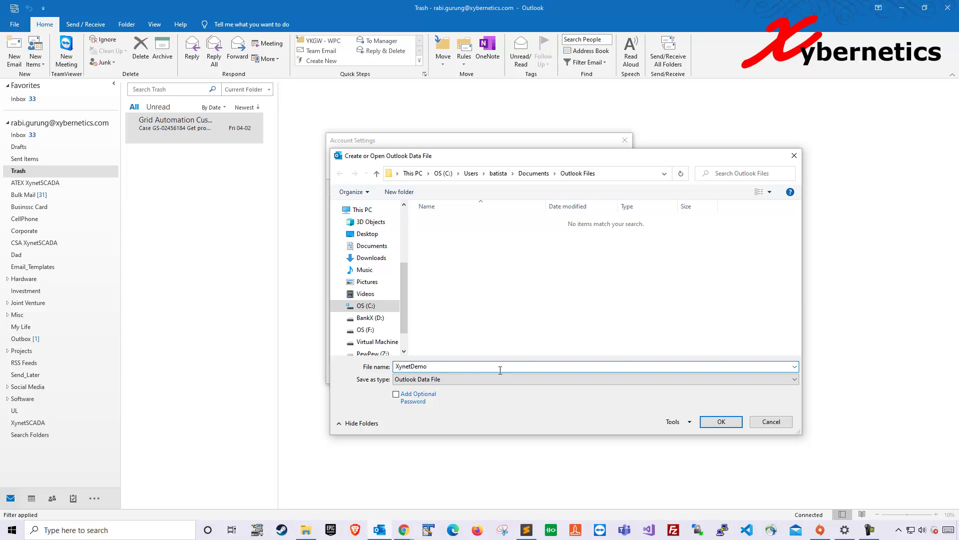
pyautogui.click(721, 421)
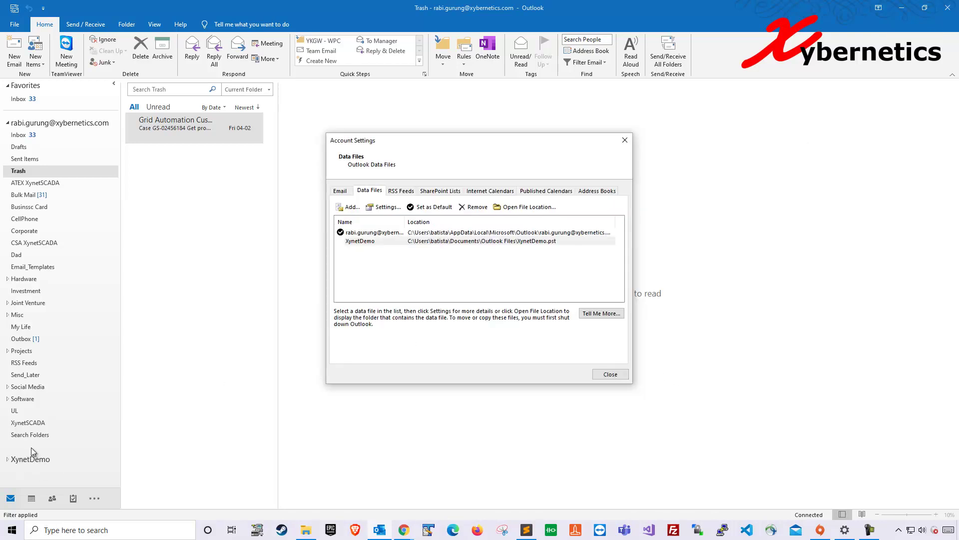
pyautogui.click(369, 243)
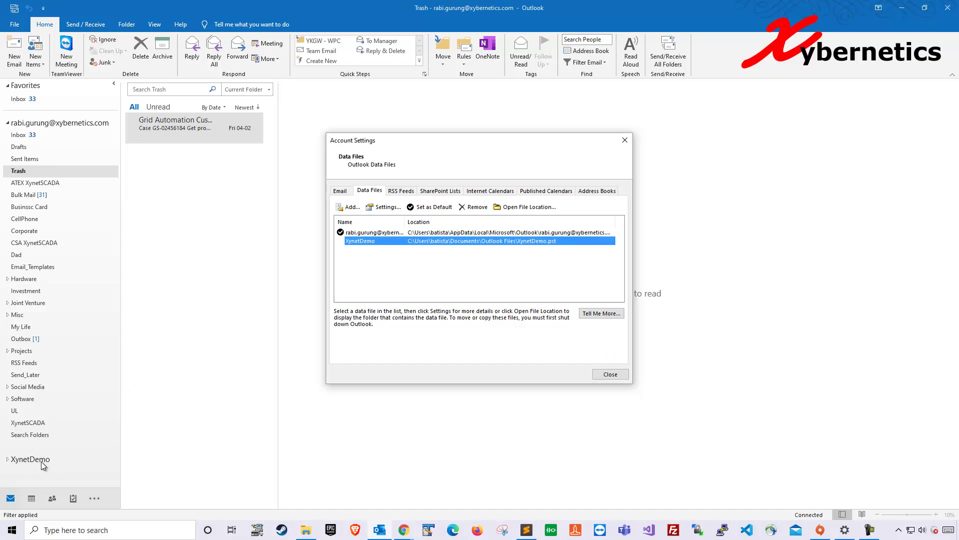
# - Make a TestYouTube folder under XynetDemo and drag the Grid Automation email from Trash into it
pyautogui.click(611, 374)
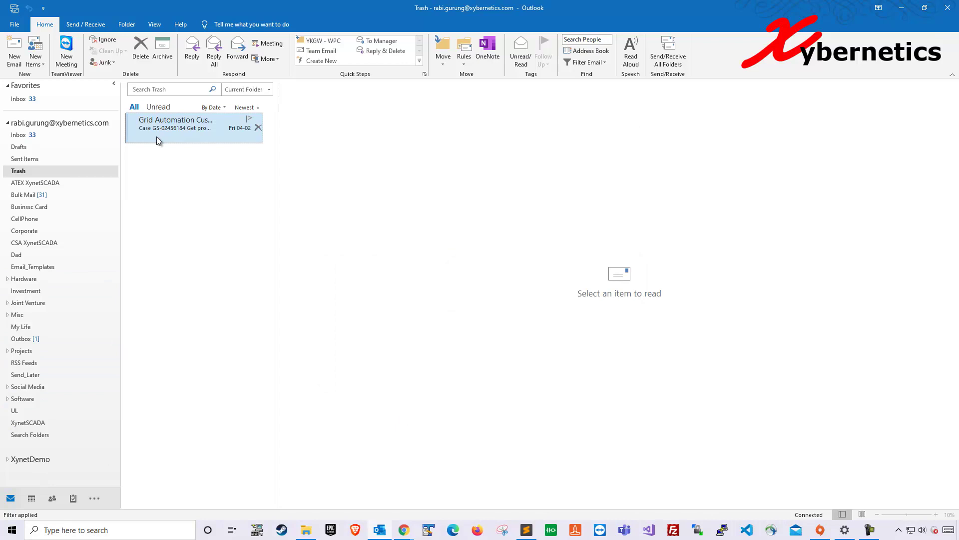
pyautogui.click(171, 131)
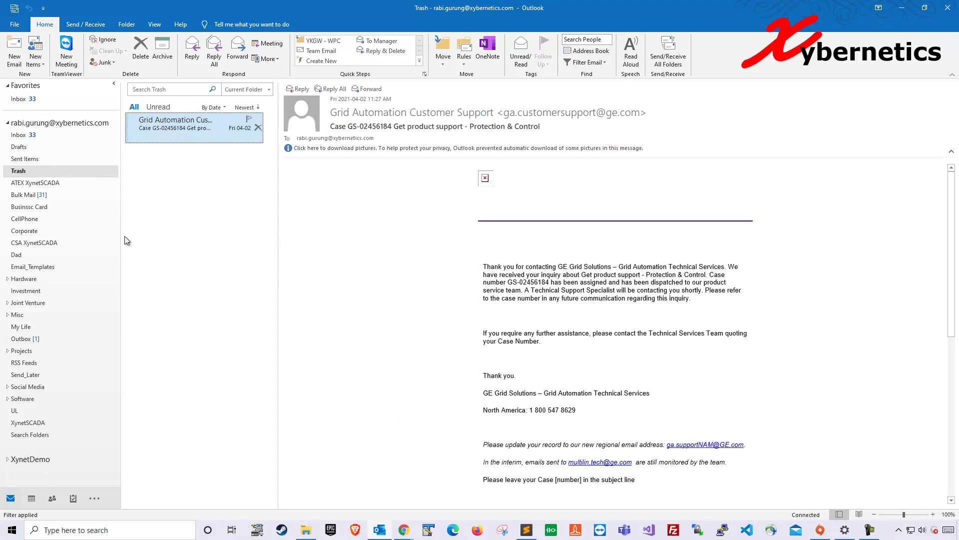
pyautogui.click(8, 459)
pyautogui.scroll(-1, 74, 466)
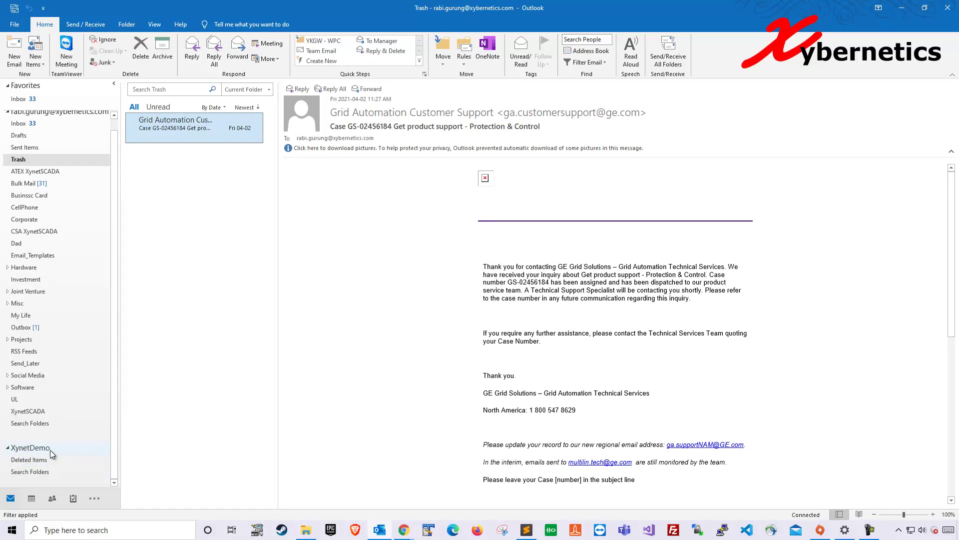
pyautogui.rightClick(37, 451)
pyautogui.click(81, 397)
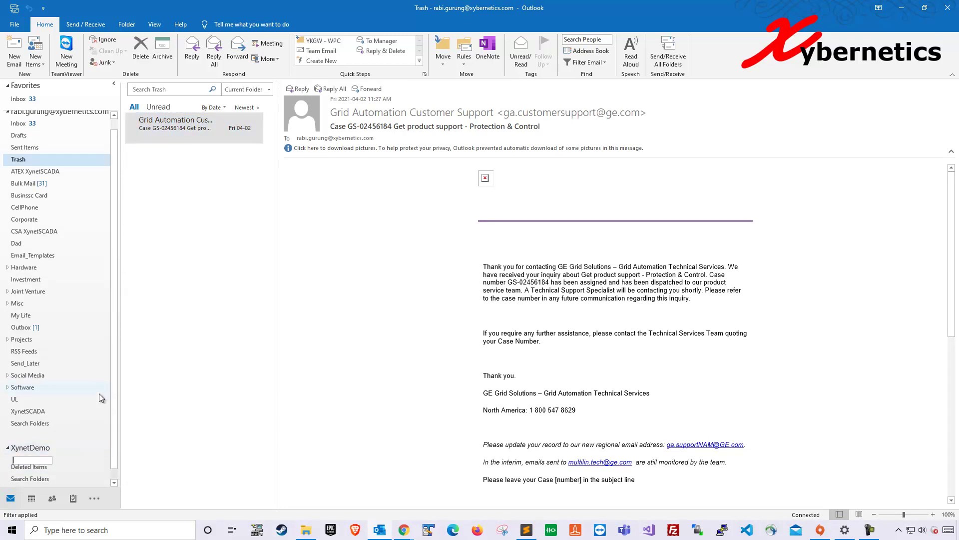
pyautogui.write('TestYouTube')
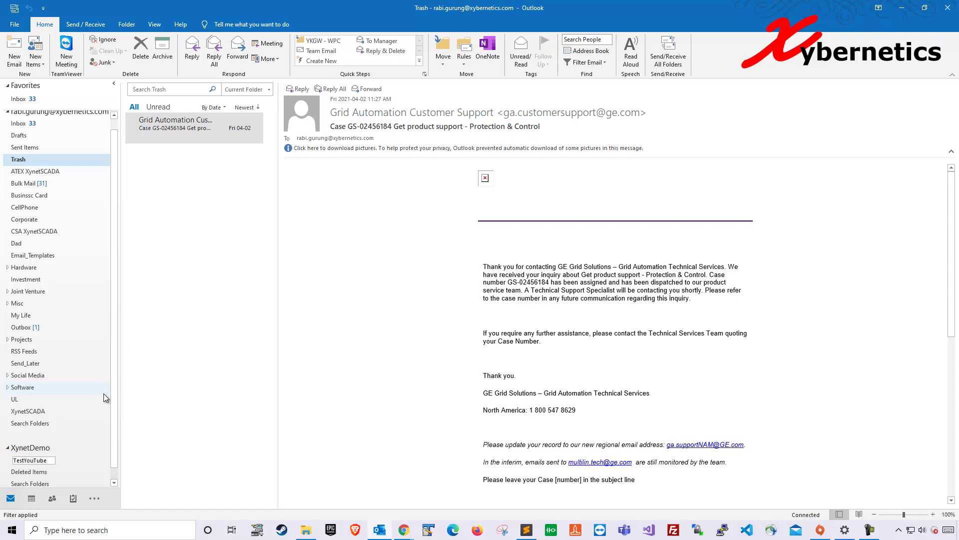
pyautogui.press('Return')
pyautogui.moveTo(173, 128); pyautogui.dragTo(44, 460)
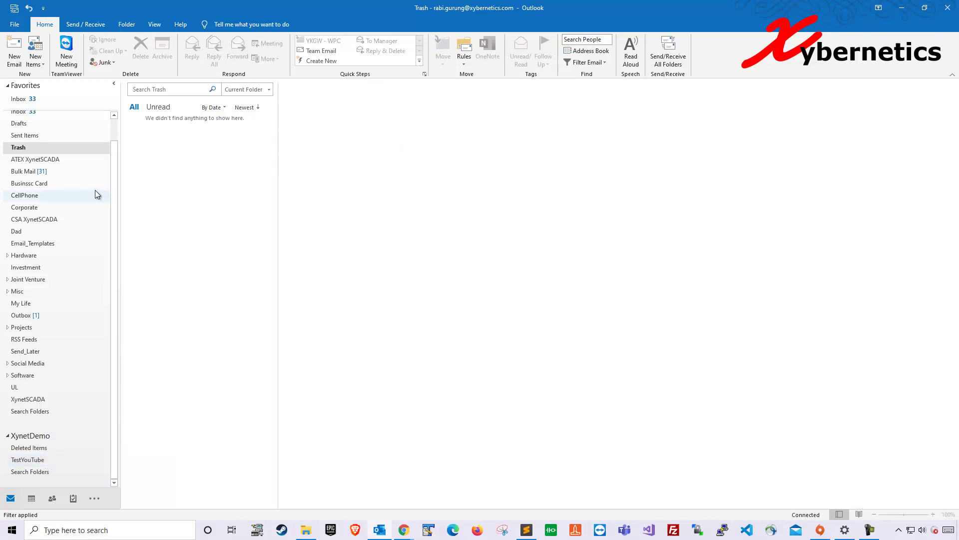
pyautogui.scroll(1, 100, 180)
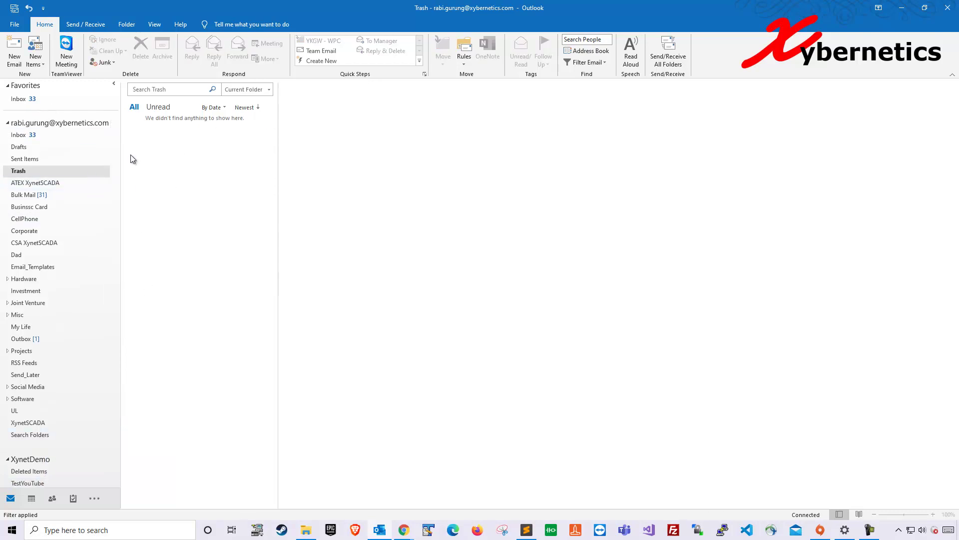
pyautogui.click(15, 24)
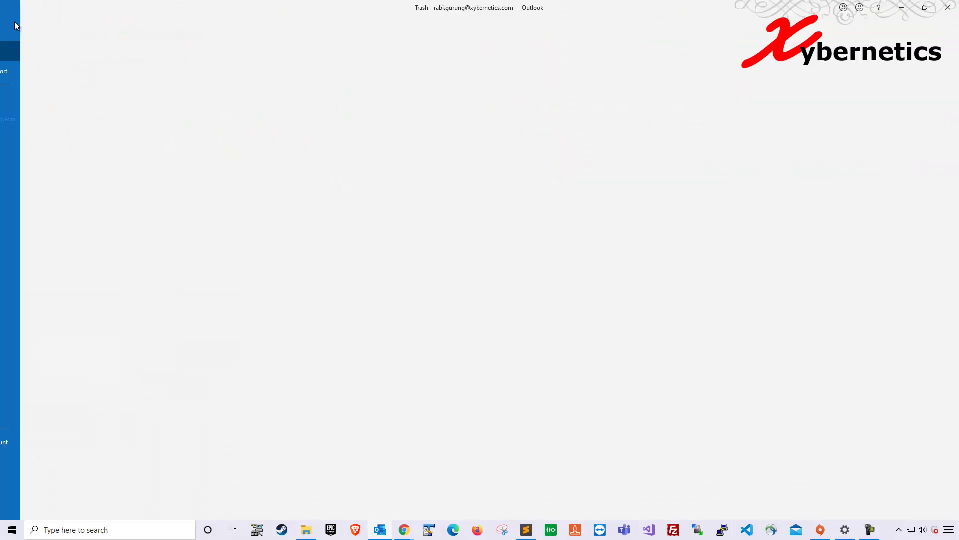
pyautogui.click(134, 137)
pyautogui.click(140, 153)
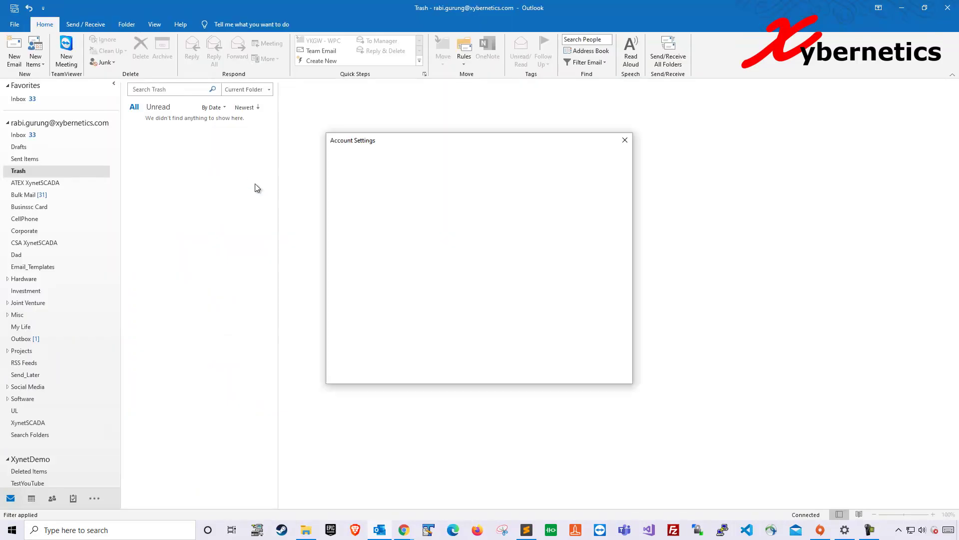
pyautogui.click(370, 190)
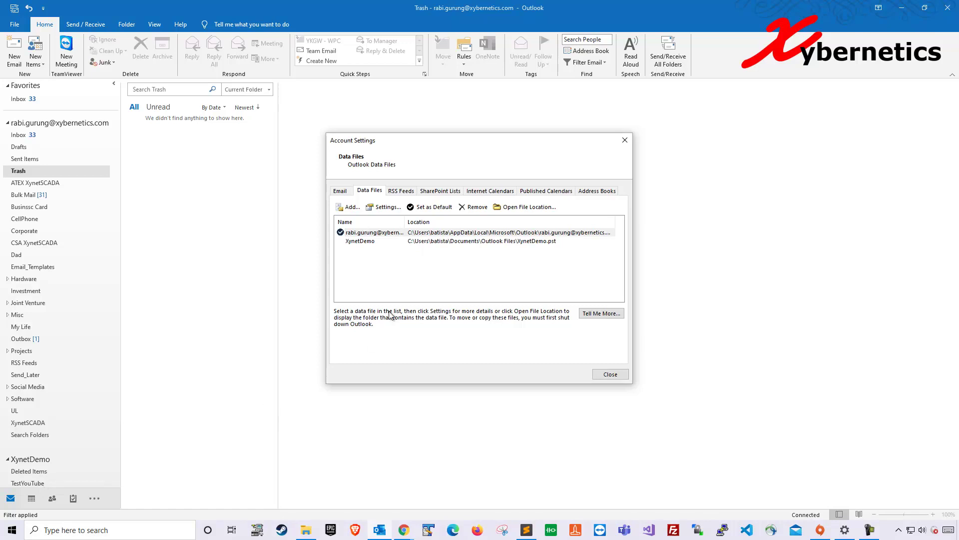
pyautogui.click(451, 243)
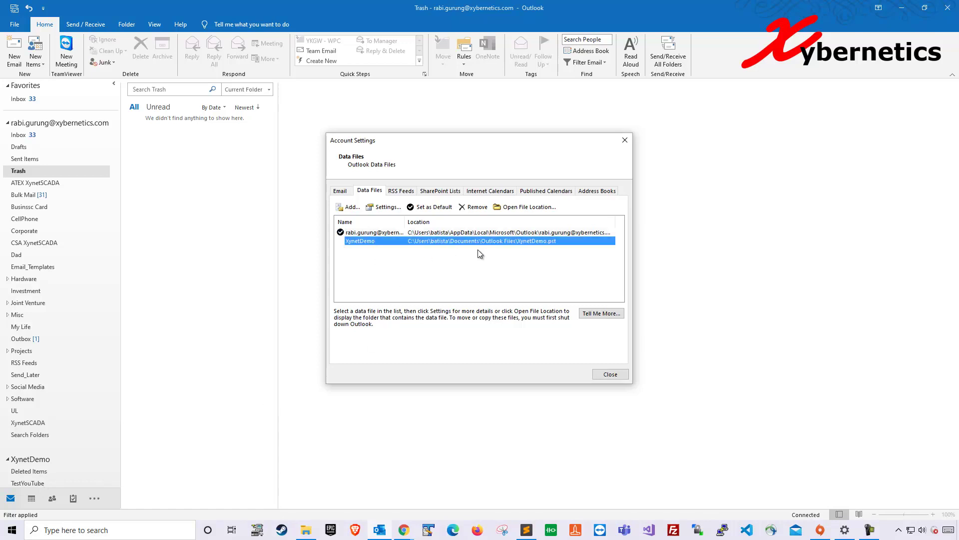
pyautogui.click(442, 233)
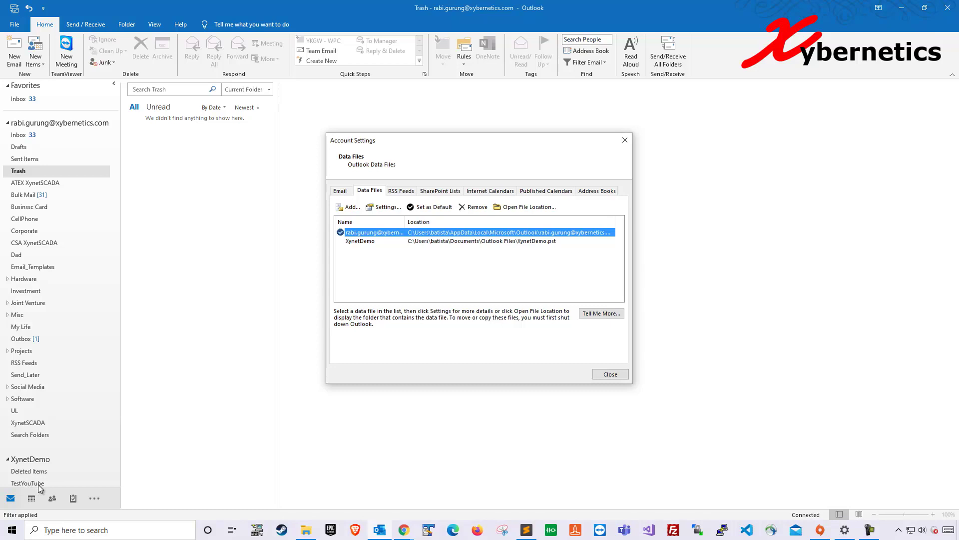
# - Close Account Settings and switch between the Dad and empty Trash folders
pyautogui.click(609, 375)
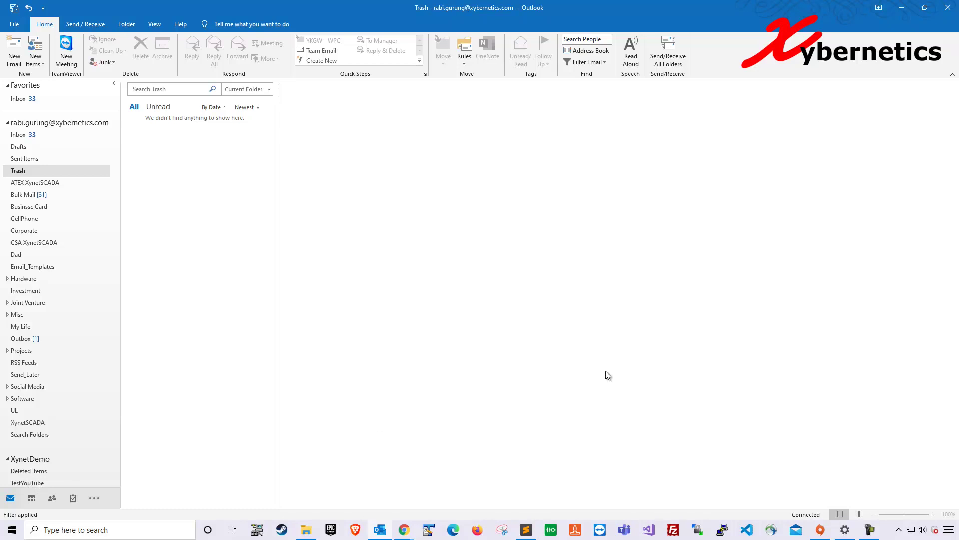
pyautogui.click(23, 255)
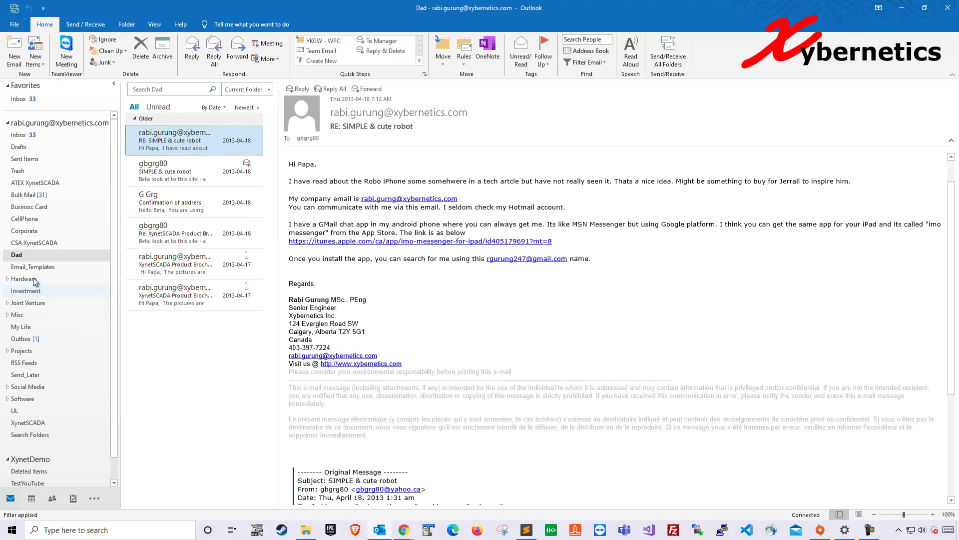
pyautogui.click(25, 172)
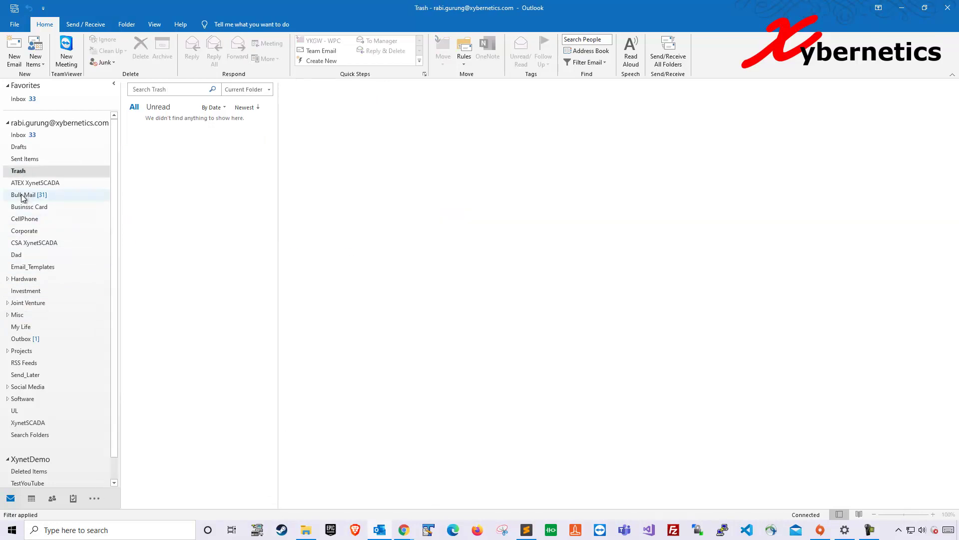
pyautogui.click(16, 256)
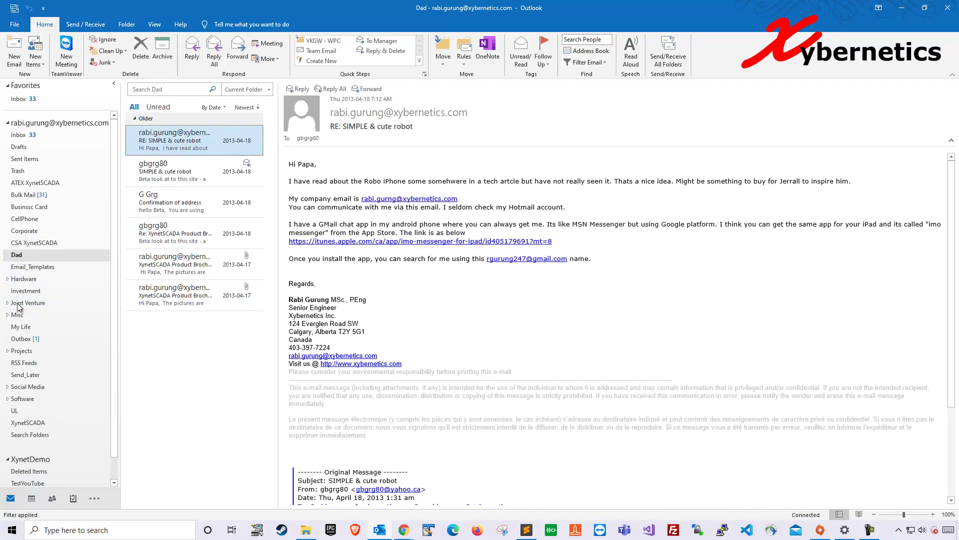
pyautogui.click(26, 173)
# - Select the .ost file on the Data Files tab and open its file location
pyautogui.click(14, 24)
pyautogui.click(121, 120)
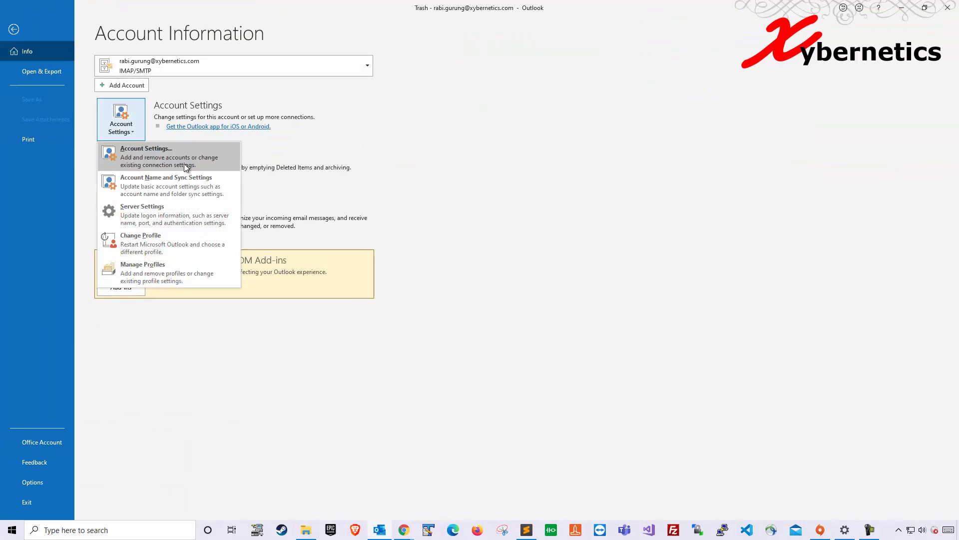
pyautogui.click(185, 167)
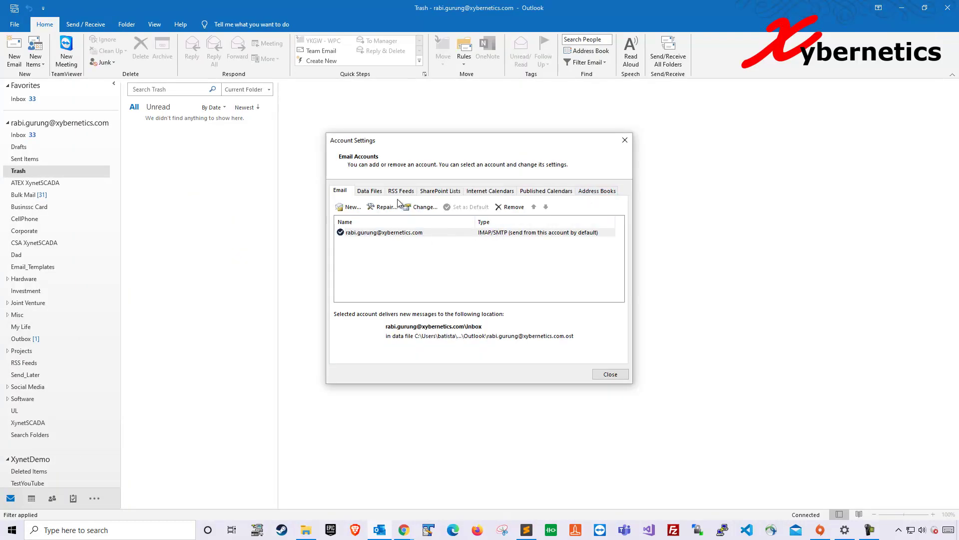
pyautogui.click(365, 191)
pyautogui.click(469, 234)
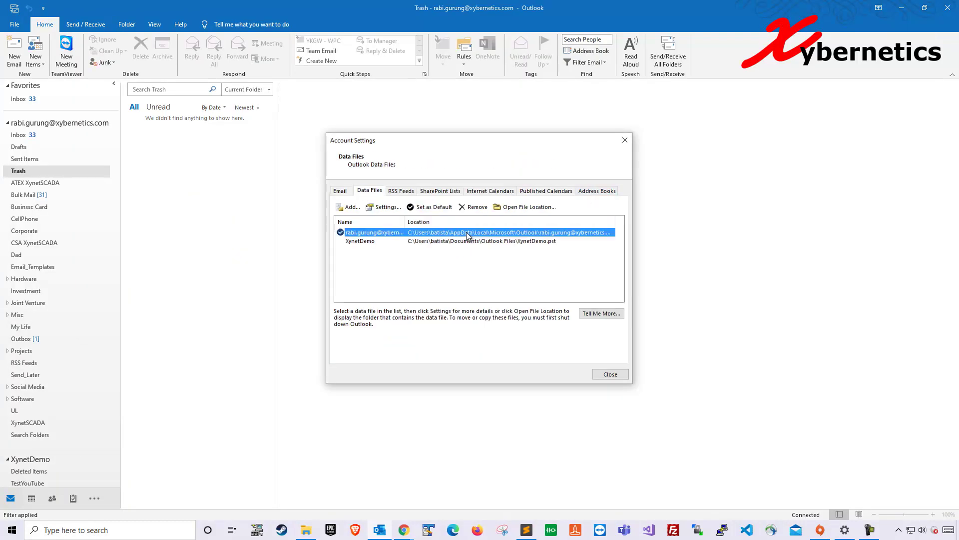
pyautogui.click(523, 206)
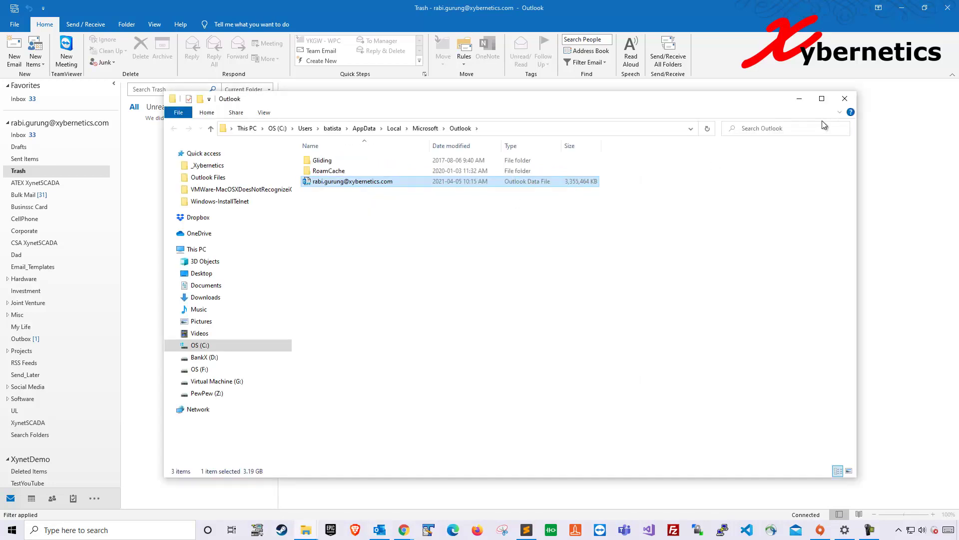
# - Close the AppData window, then view XynetDemo.pst in Documents\Outlook Files and close it
pyautogui.click(844, 100)
pyautogui.click(375, 242)
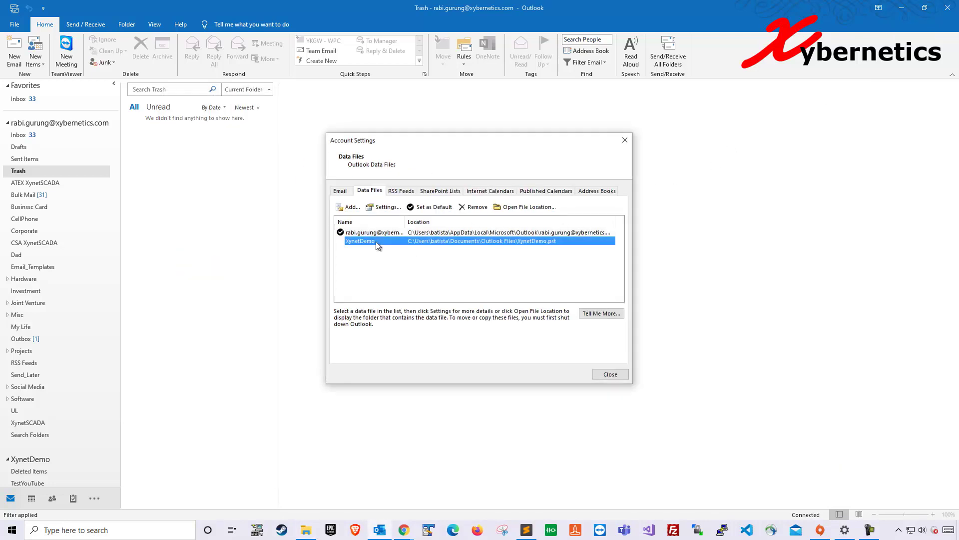
pyautogui.click(527, 209)
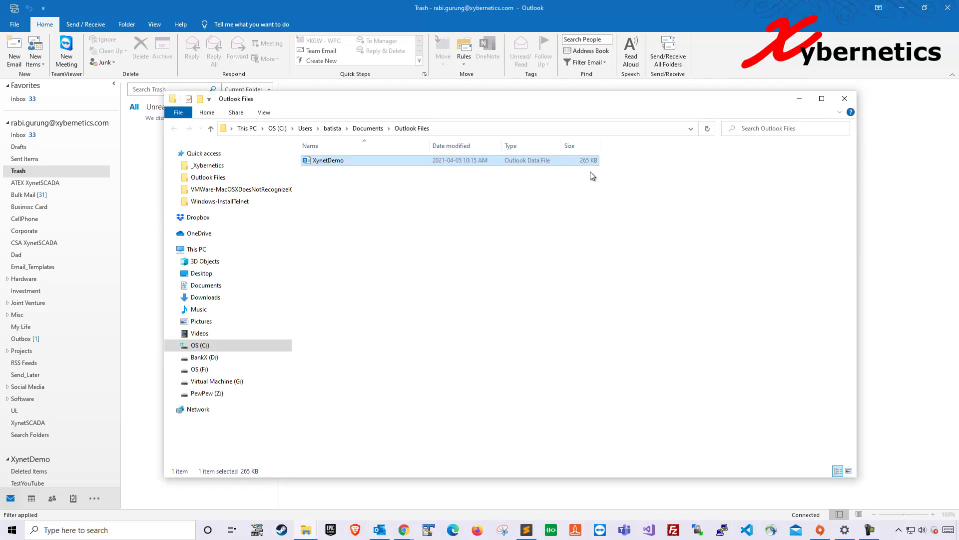
pyautogui.click(845, 100)
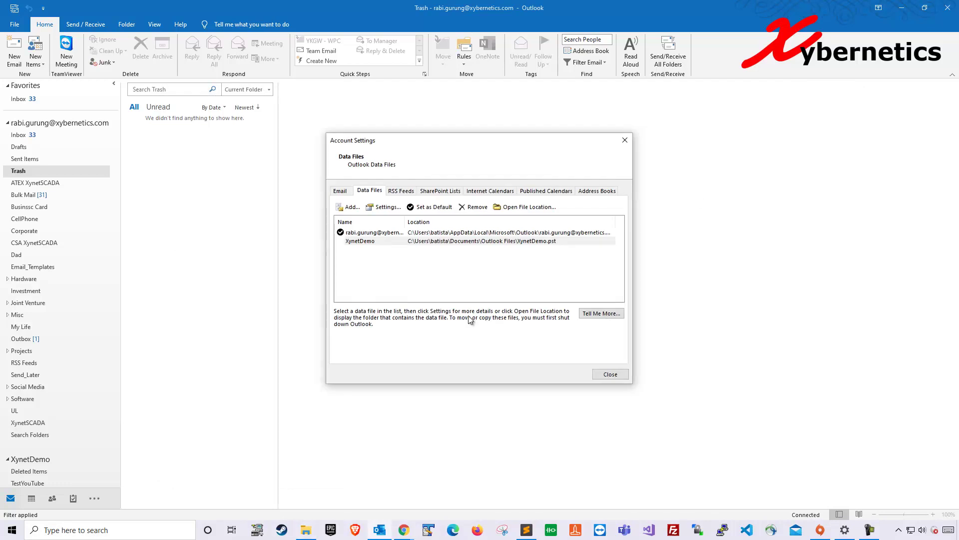
# - Create My Outlook Data File(1) and (2) with default names, then close Account Settings
pyautogui.click(379, 240)
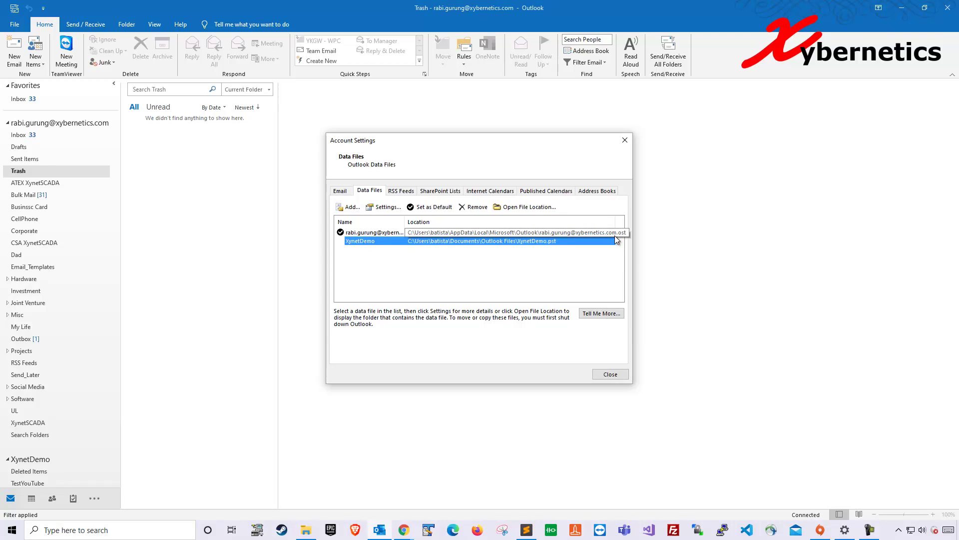
pyautogui.click(352, 208)
pyautogui.press('Return')
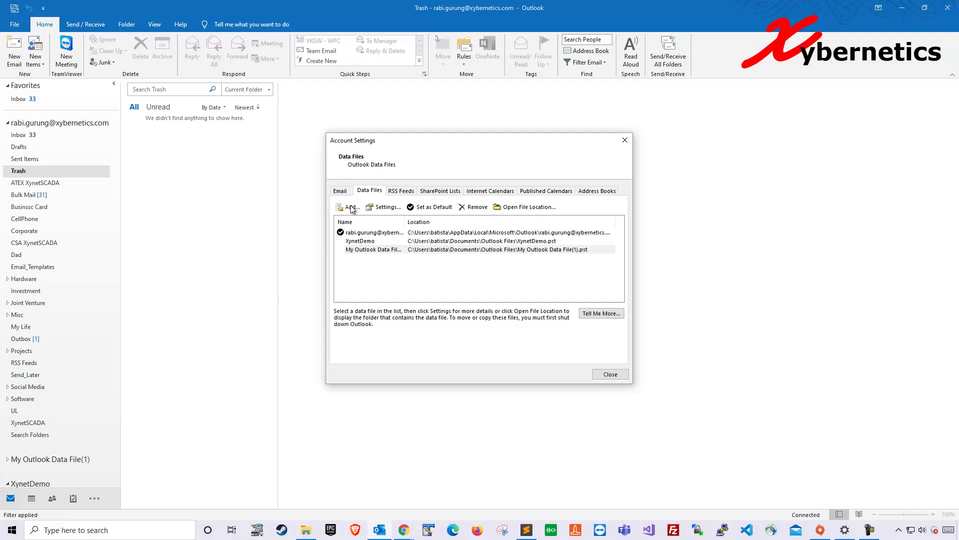
pyautogui.click(352, 208)
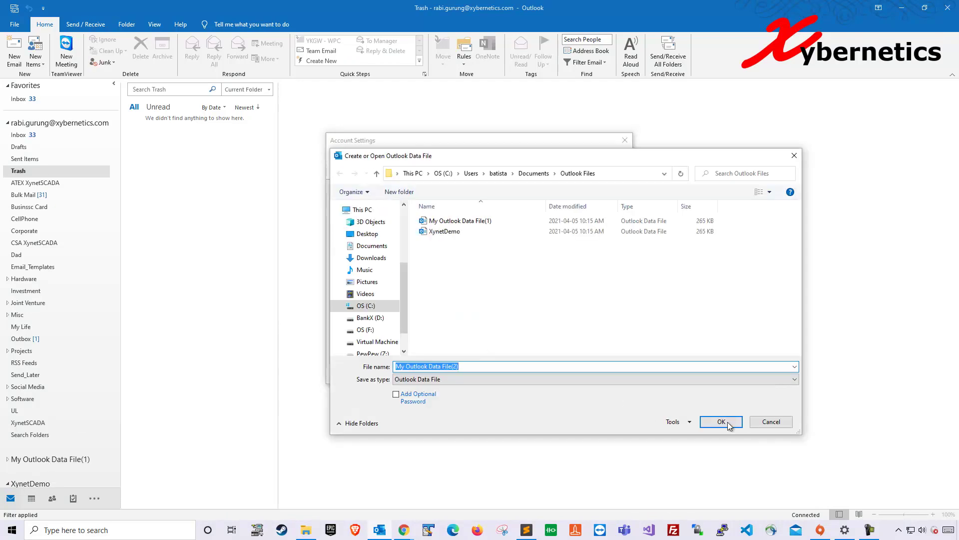
pyautogui.click(729, 424)
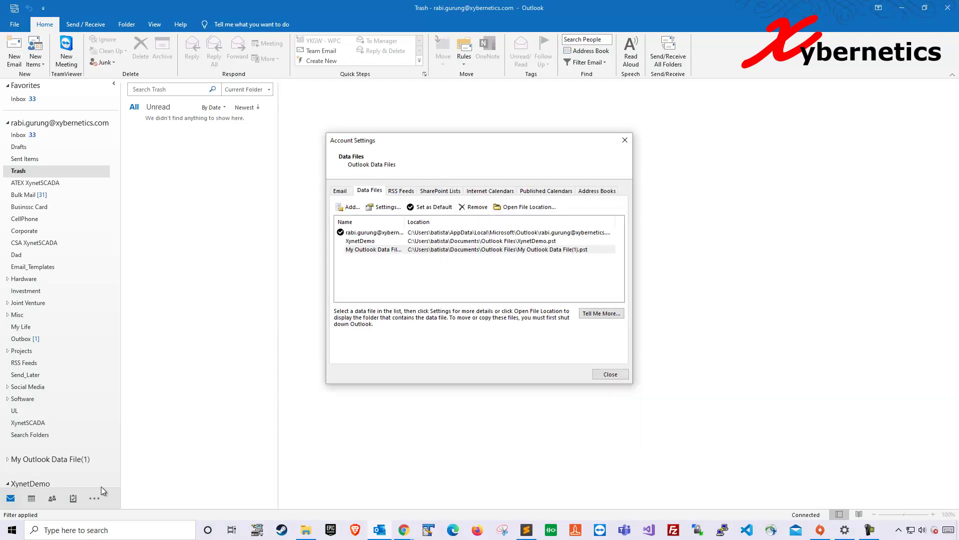
pyautogui.click(610, 376)
# - Expand both new data files and create folder ABC in My Outlook Data File(2)
pyautogui.scroll(-2, 44, 456)
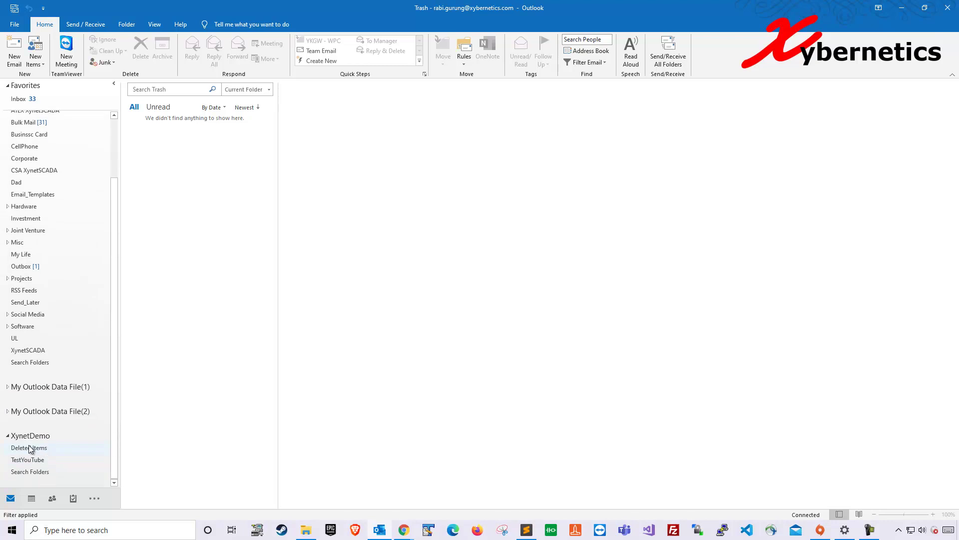
pyautogui.click(7, 411)
pyautogui.click(8, 387)
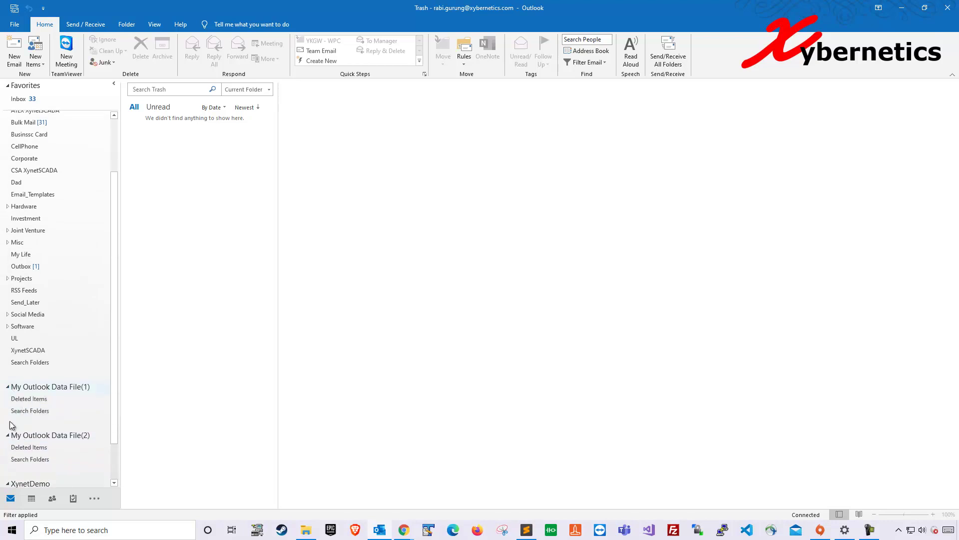
pyautogui.rightClick(50, 436)
pyautogui.click(98, 379)
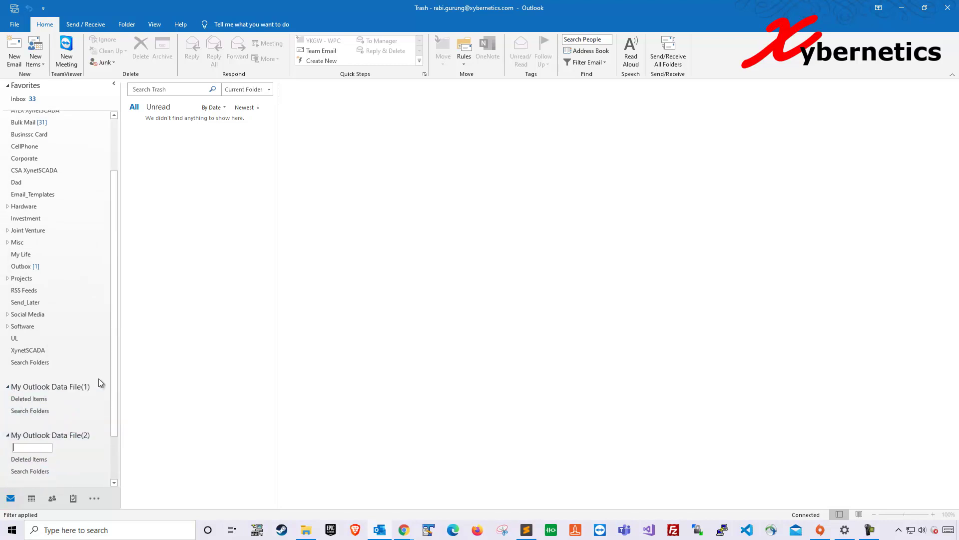
pyautogui.write('ABC')
pyautogui.press('Return')
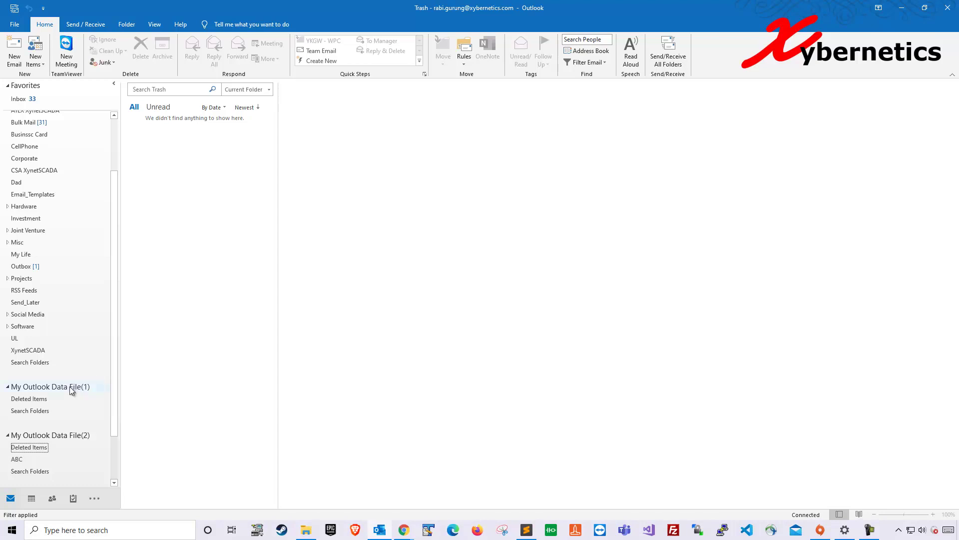
# - Create folder XYZ in My Outlook Data File(1)
pyautogui.rightClick(70, 386)
pyautogui.click(116, 427)
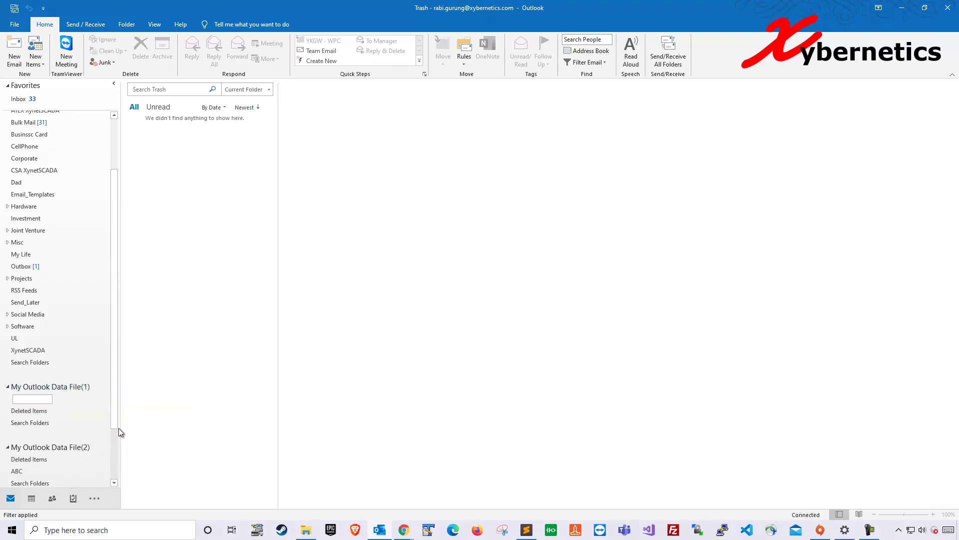
pyautogui.write('XYZ')
pyautogui.press('Return')
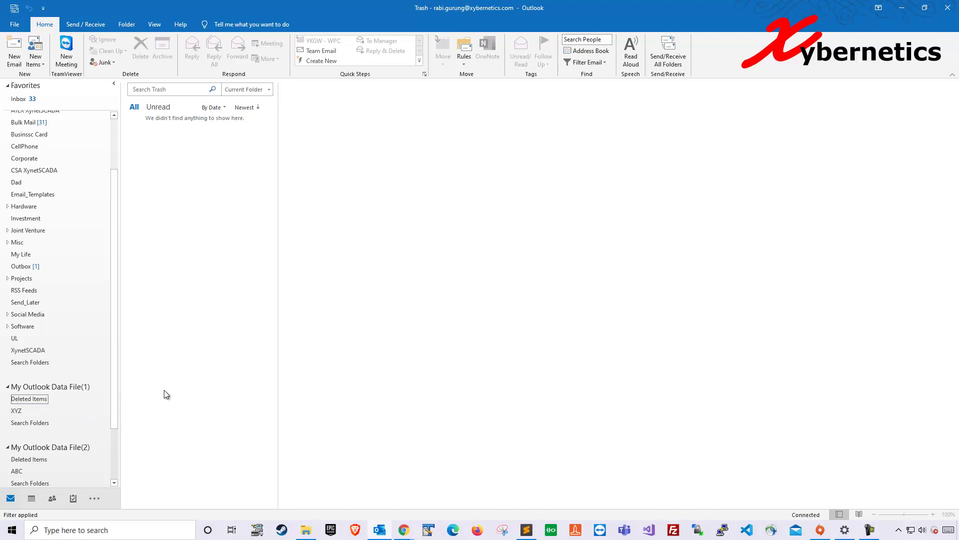
# - Reopen Account Settings on the Data Files tab and select the mail account's file
pyautogui.click(15, 24)
pyautogui.click(121, 120)
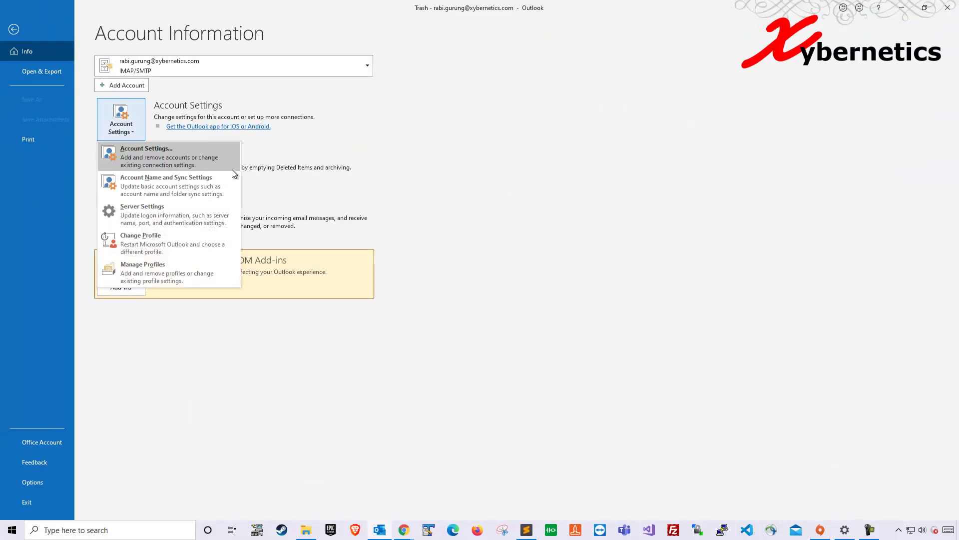
pyautogui.click(184, 158)
pyautogui.click(370, 191)
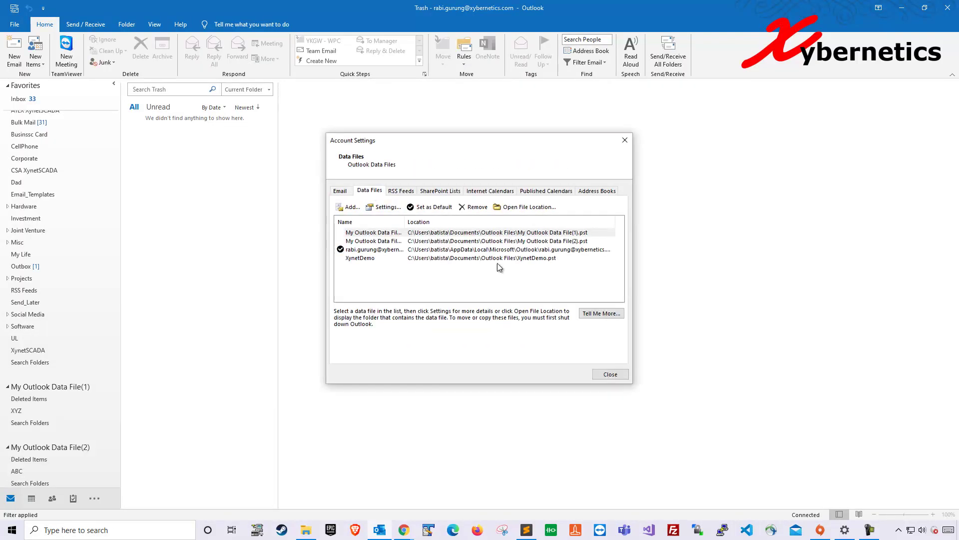
pyautogui.click(570, 251)
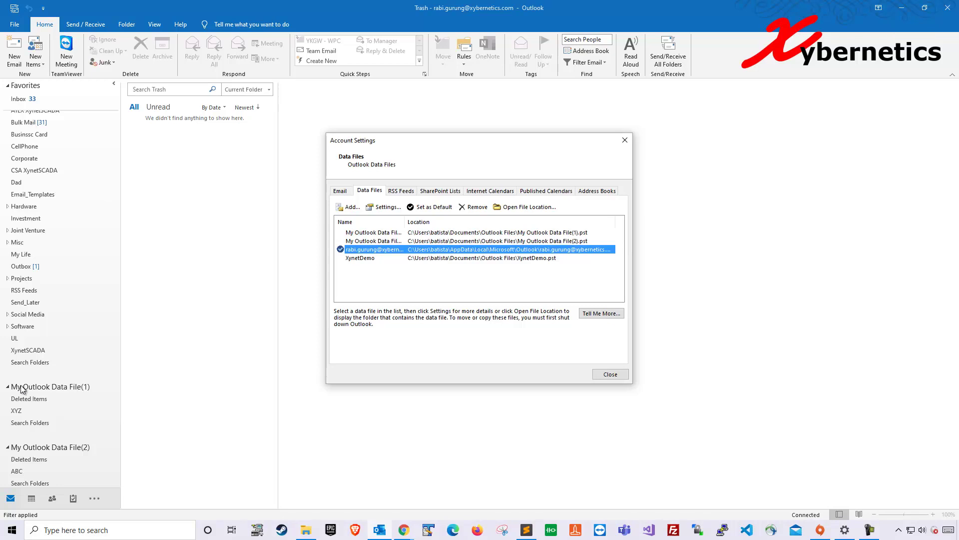
# - Inspect each data file's path, then try Set as Default on the .ost and cancel
pyautogui.click(580, 233)
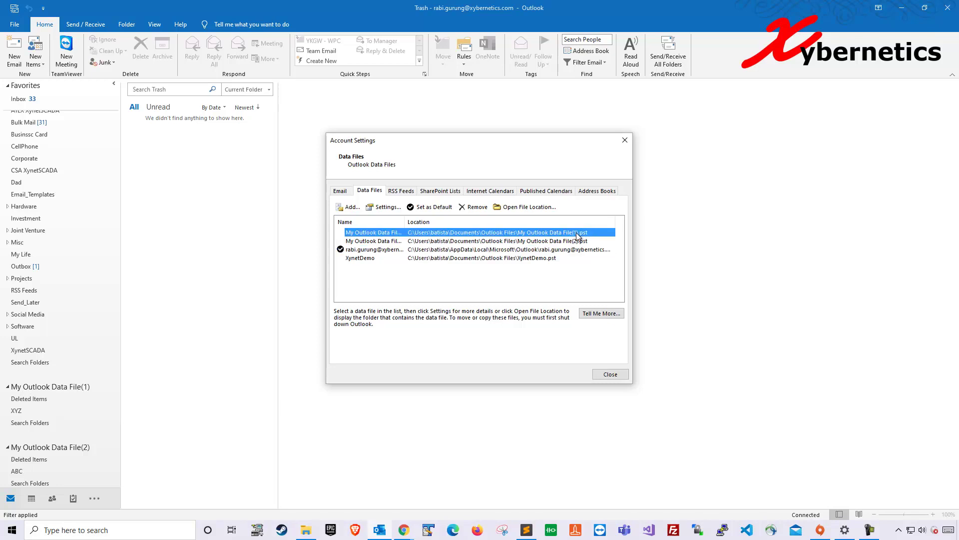
pyautogui.click(544, 250)
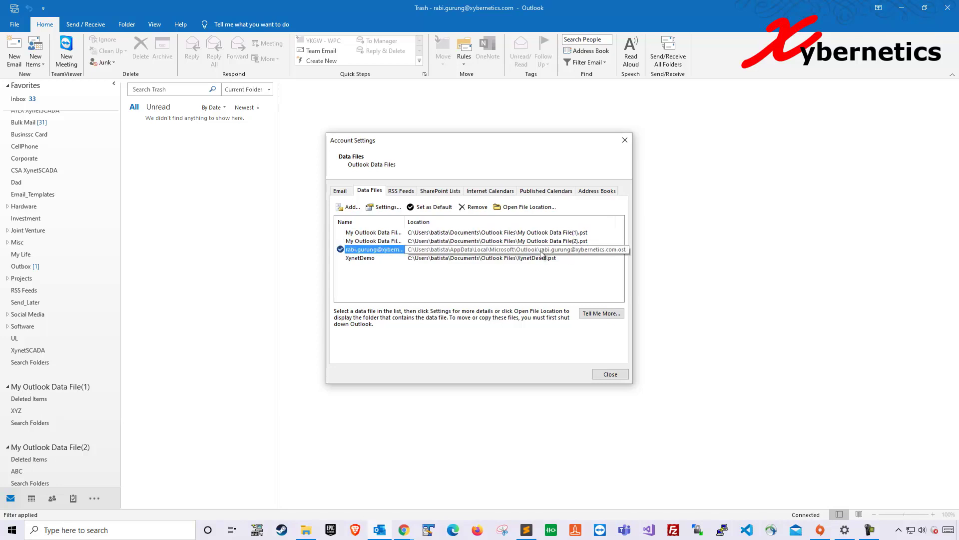
pyautogui.click(369, 259)
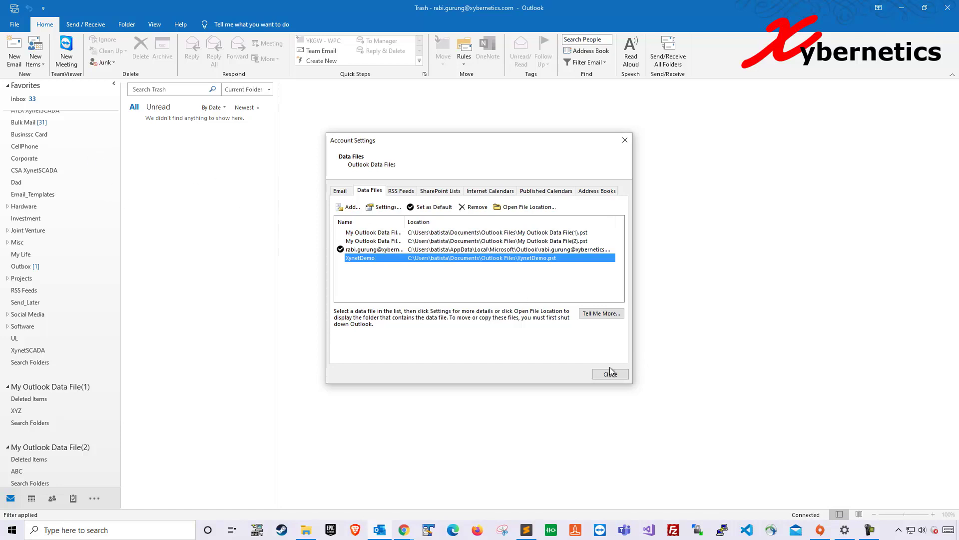
pyautogui.click(374, 249)
pyautogui.click(428, 210)
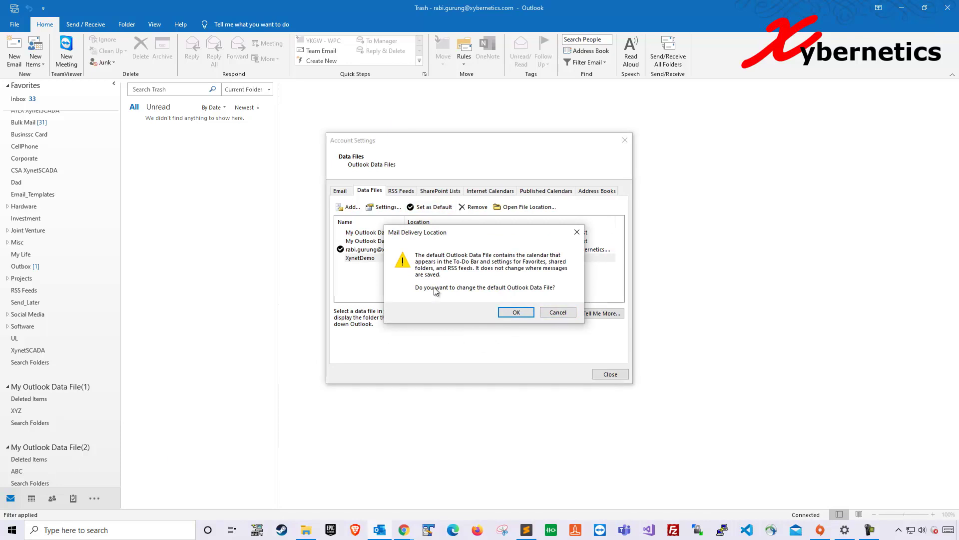
pyautogui.click(570, 315)
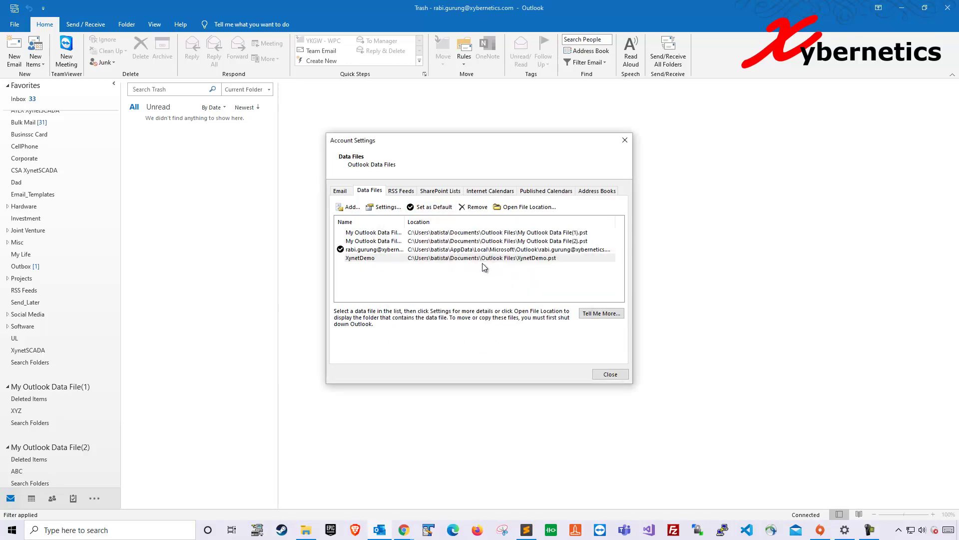
# - Compact XynetDemo.pst from its properties, then open and cancel the .ost file's settings
pyautogui.click(386, 234)
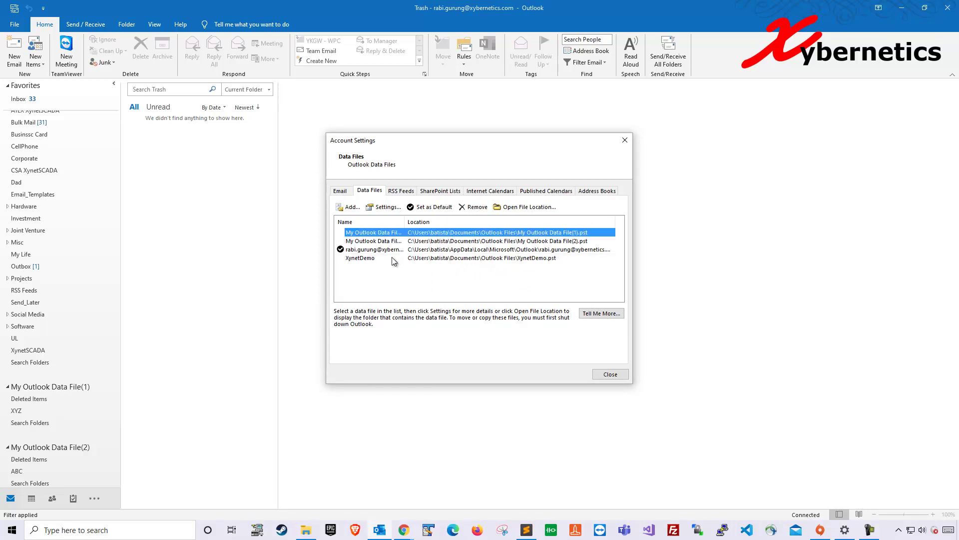
pyautogui.doubleClick(365, 259)
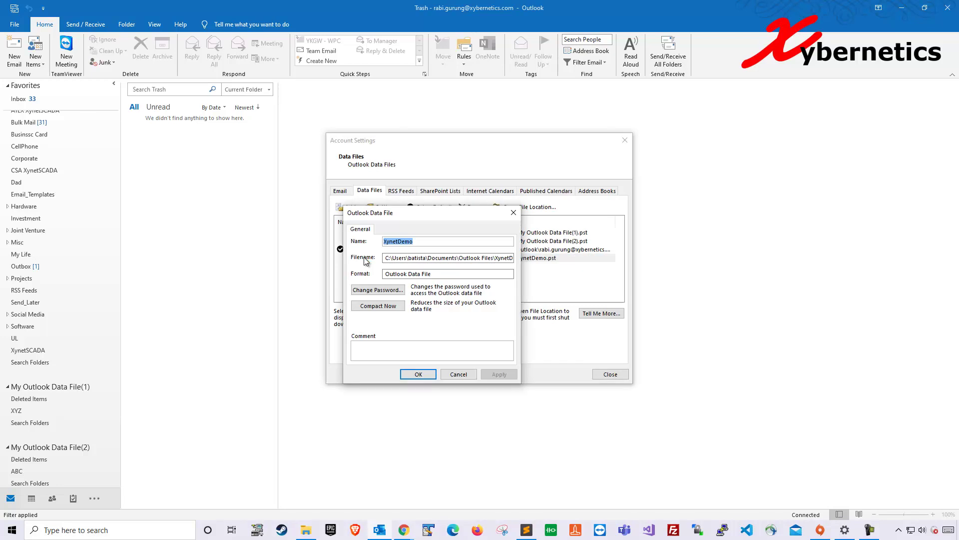
pyautogui.click(385, 308)
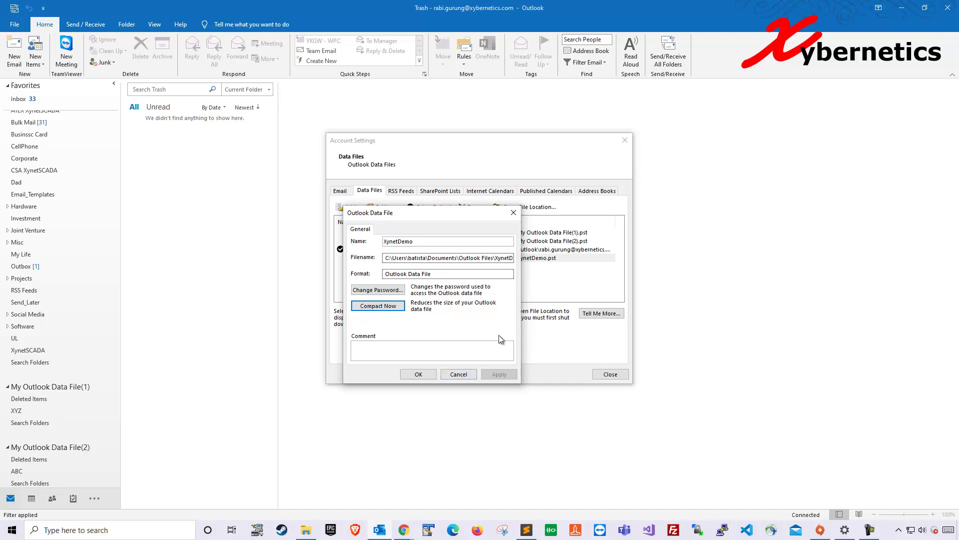
pyautogui.tripleClick(412, 256)
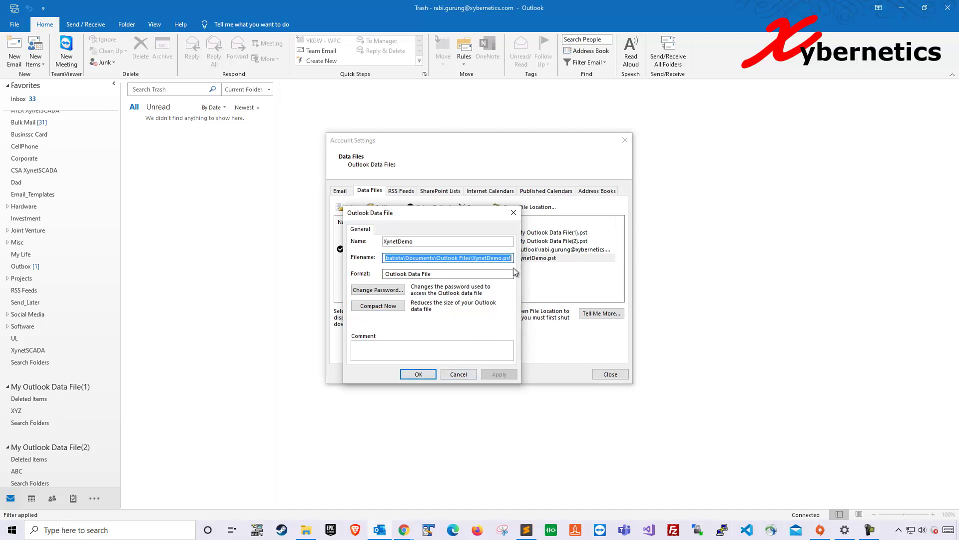
pyautogui.click(459, 373)
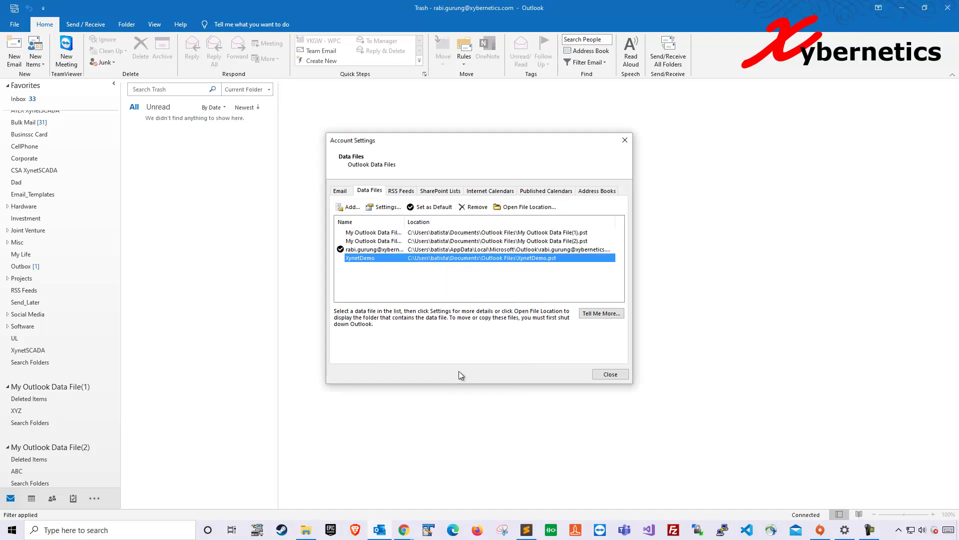
pyautogui.doubleClick(373, 249)
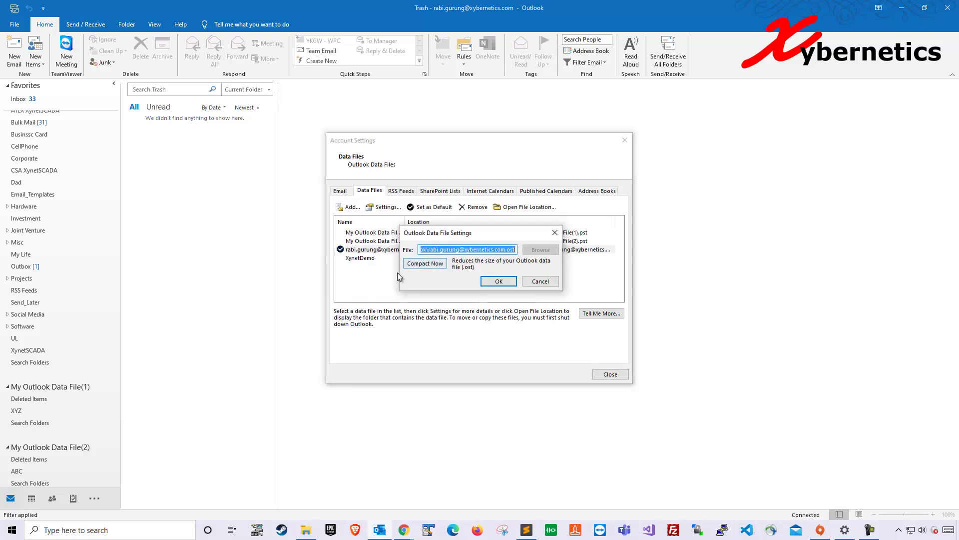
pyautogui.click(548, 281)
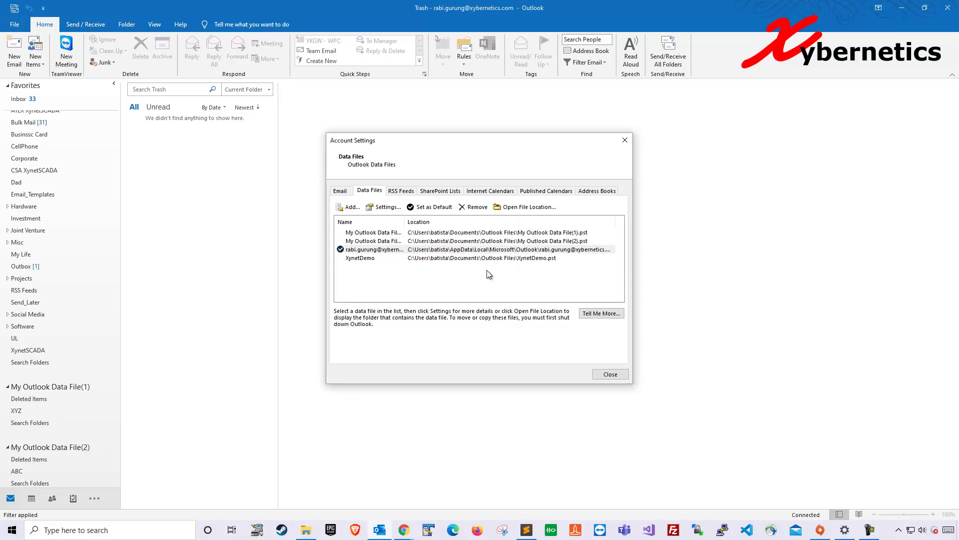
# - Widen the Name column, then remove My Outlook Data File(1) from the Data Files list
pyautogui.click(393, 233)
pyautogui.moveTo(405, 221); pyautogui.dragTo(442, 221)
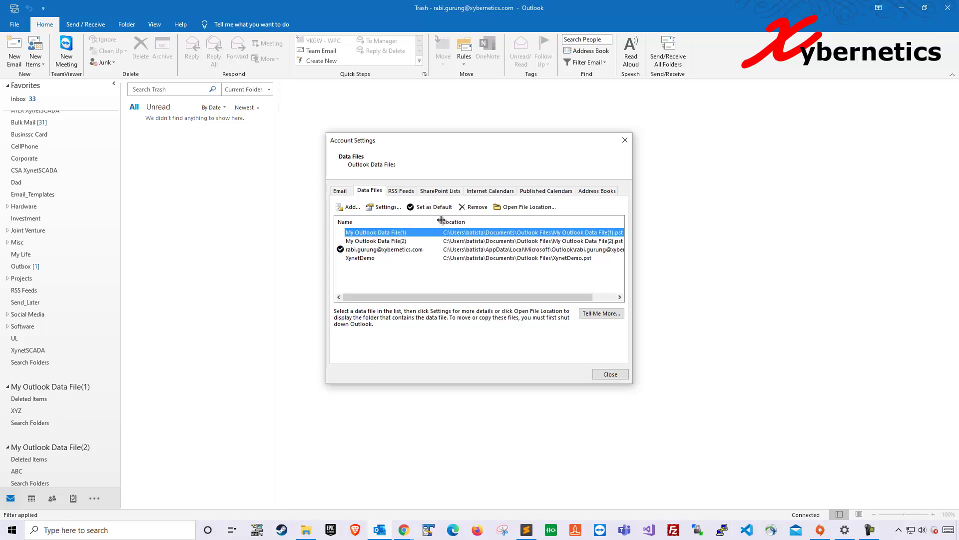
pyautogui.click(380, 251)
pyautogui.click(381, 242)
pyautogui.click(385, 234)
pyautogui.click(474, 206)
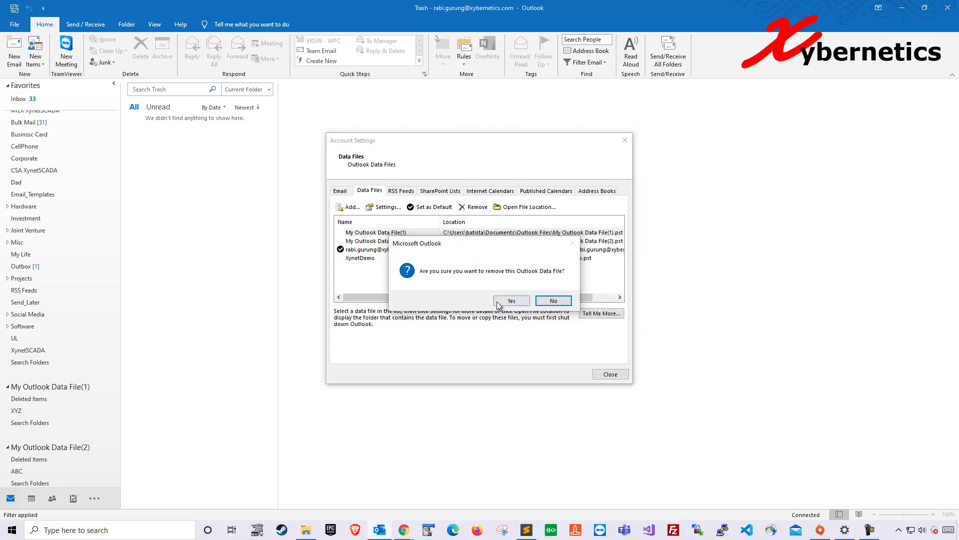
pyautogui.click(502, 305)
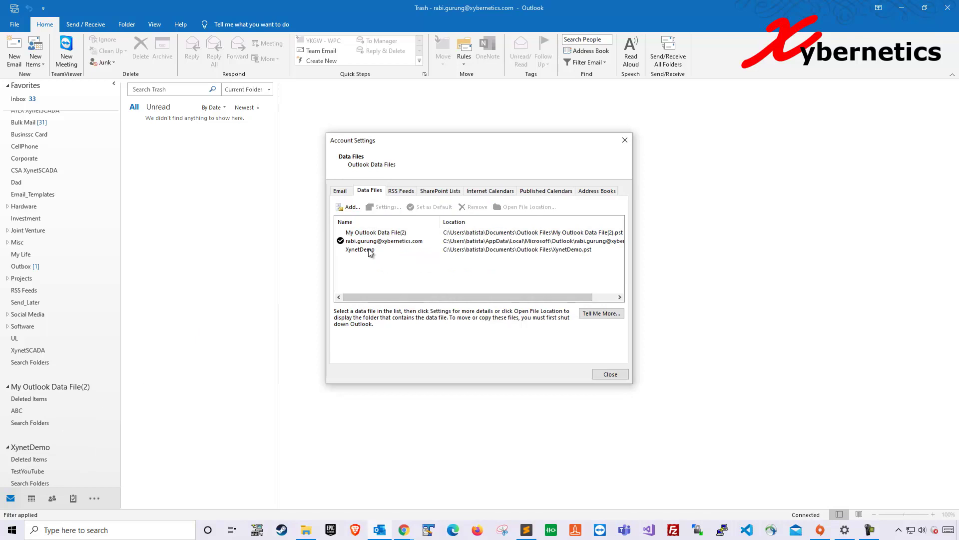
# - Remove My Outlook Data File(2) and the XynetDemo data file, leaving only the .ost file
pyautogui.click(379, 232)
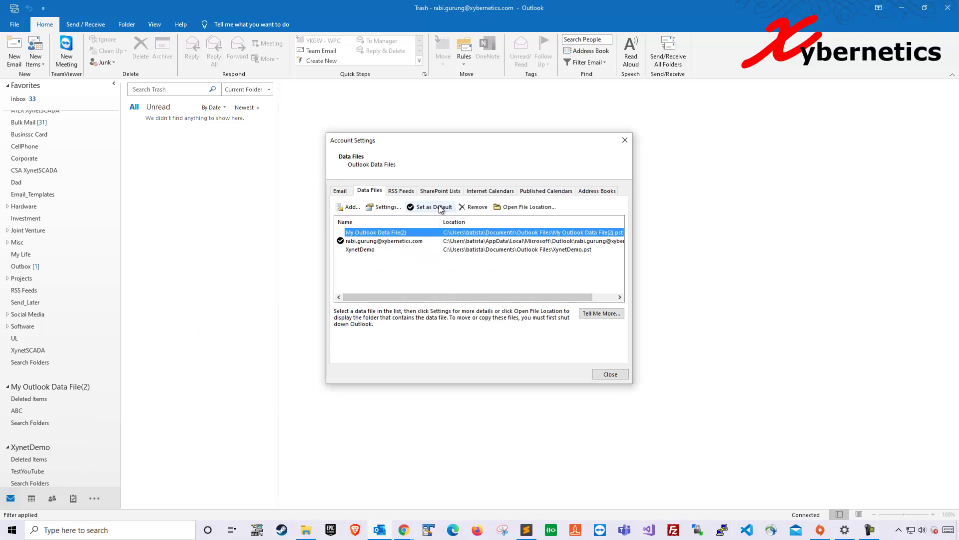
pyautogui.click(475, 207)
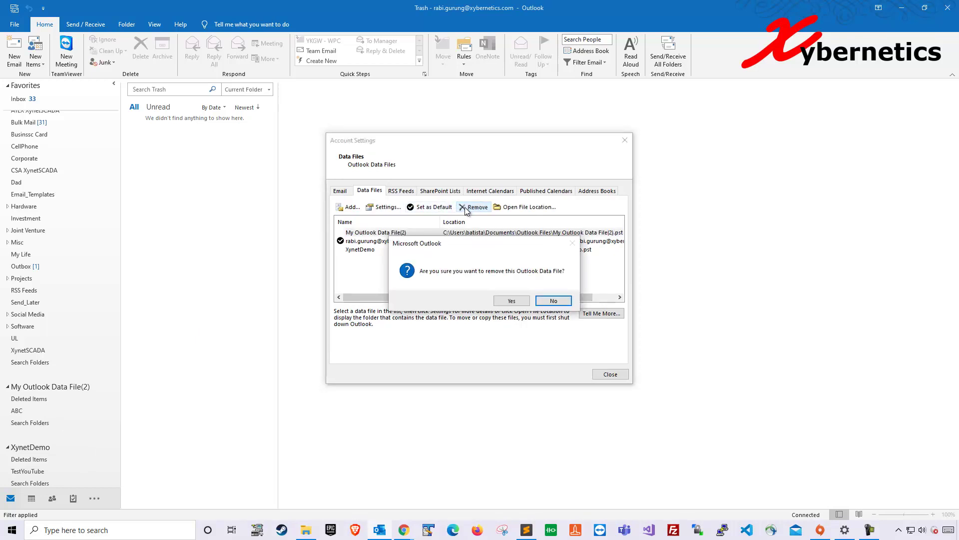
pyautogui.click(512, 300)
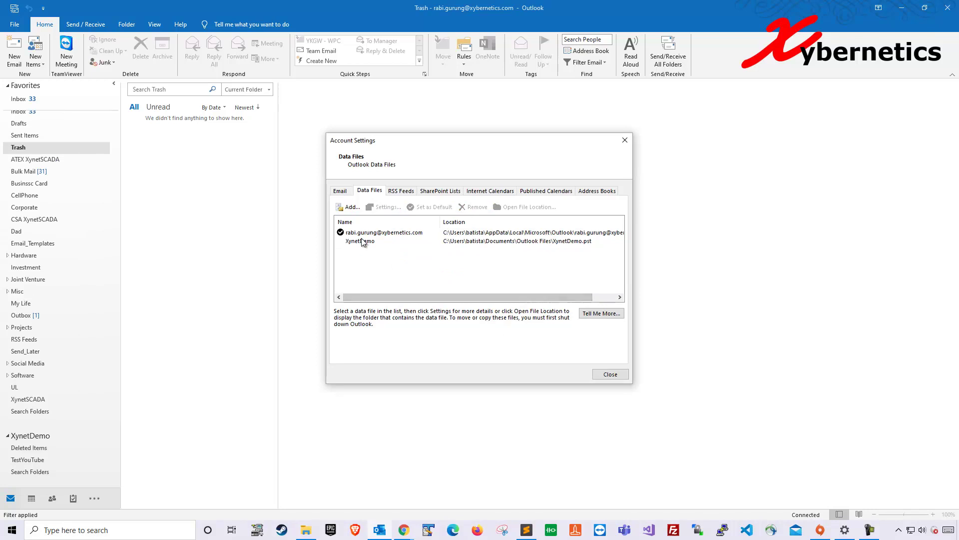
pyautogui.click(395, 241)
pyautogui.click(475, 207)
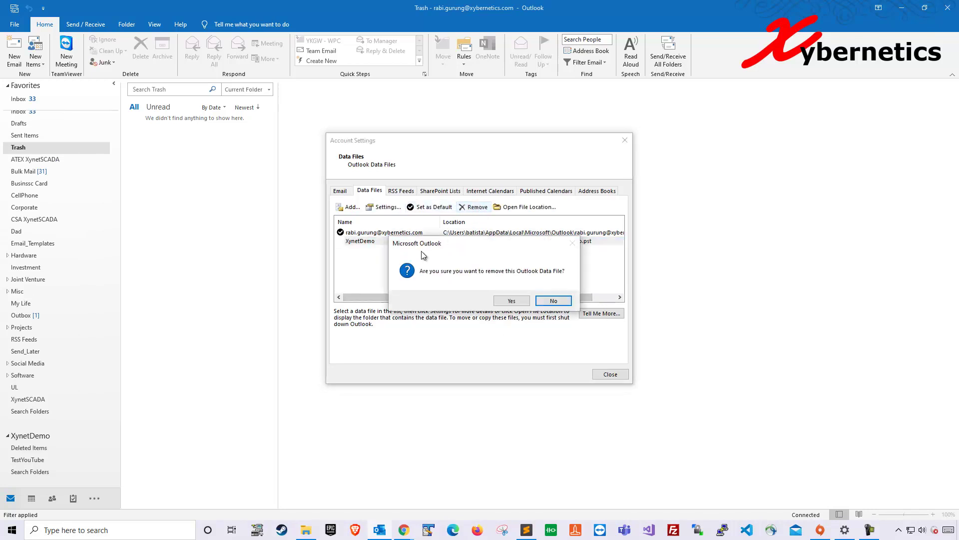
pyautogui.click(512, 301)
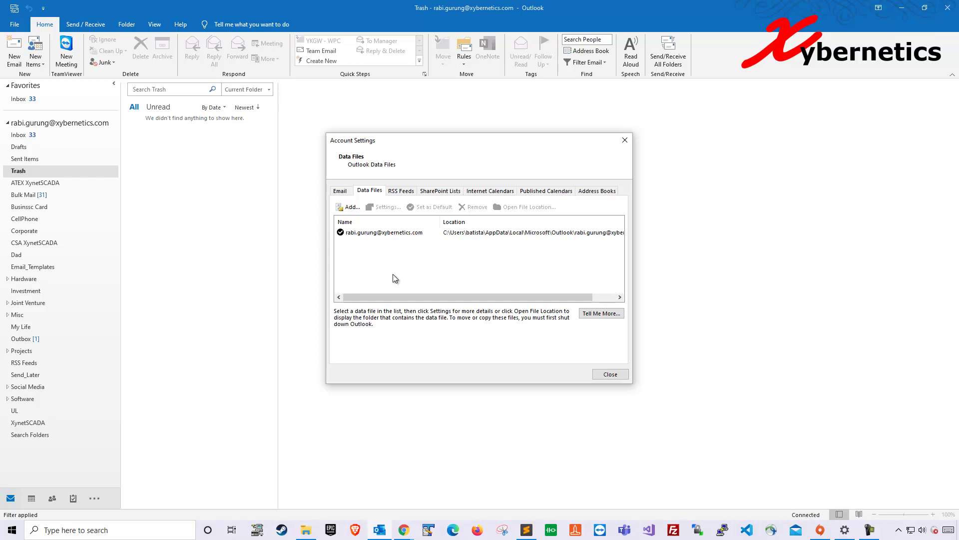
pyautogui.click(506, 233)
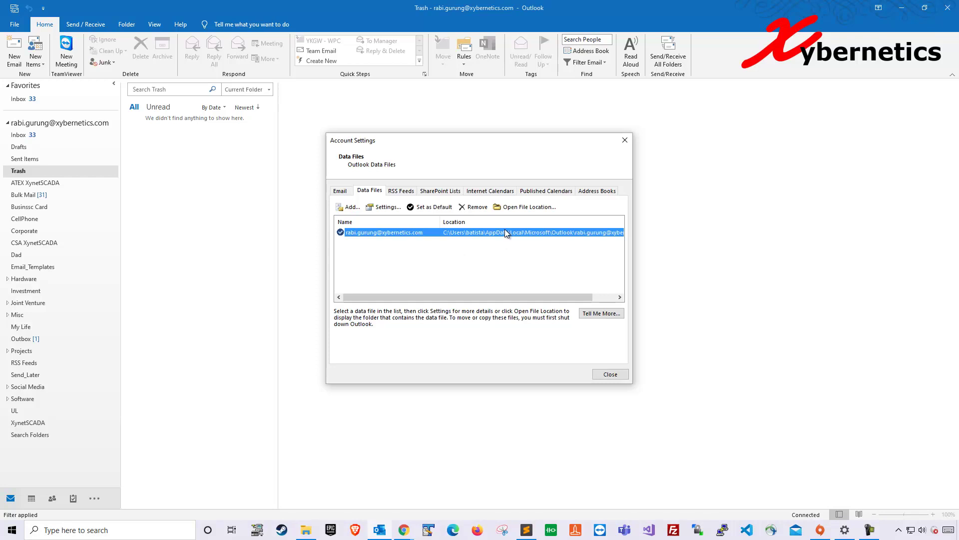